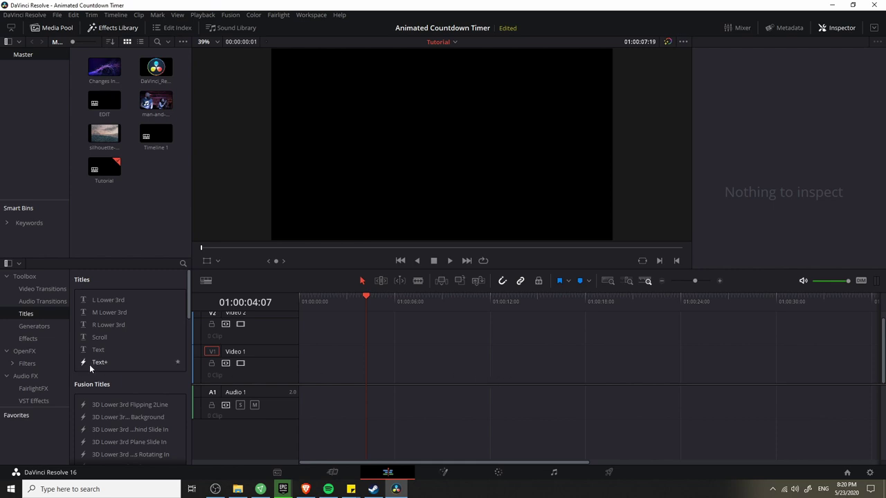
# Add a Text+ title at the start of Video 1 and review its Inspector tabs.
pyautogui.moveTo(90, 364); pyautogui.dragTo(310, 350)
pyautogui.click(341, 297)
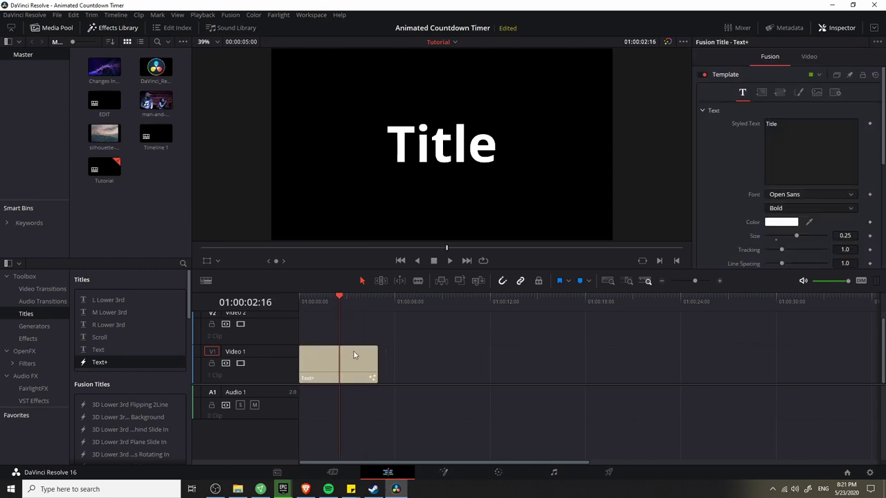
pyautogui.click(762, 92)
pyautogui.click(780, 92)
pyautogui.click(799, 93)
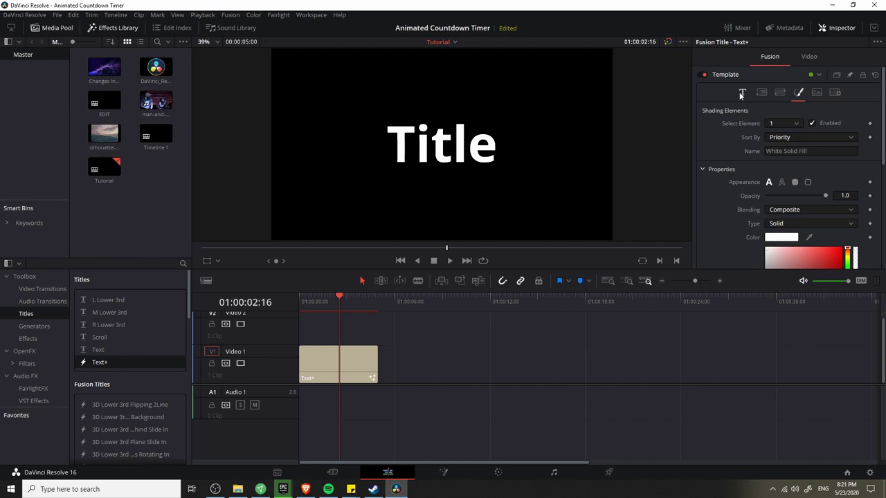
pyautogui.click(741, 93)
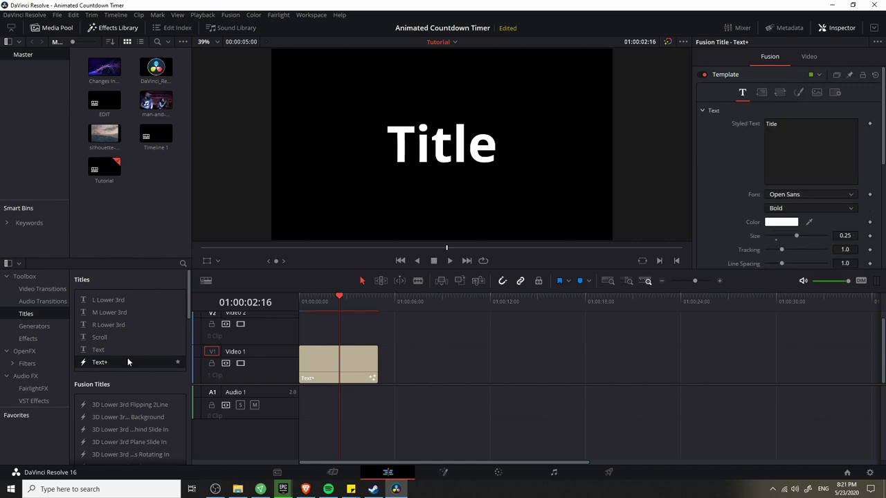
# Place a 3D Title In A Box clip on Video 1 after the Text+ clip.
pyautogui.scroll(-6, 147, 392)
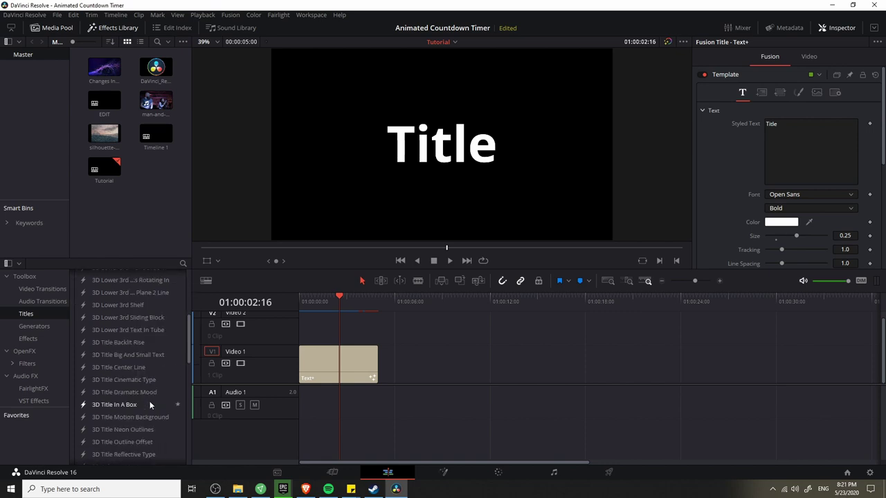
pyautogui.moveTo(150, 400); pyautogui.dragTo(706, 355)
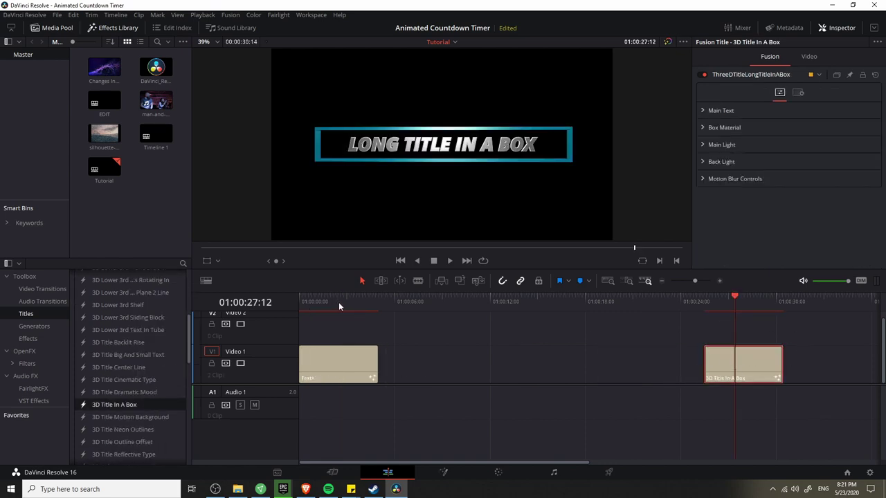
pyautogui.press('v')
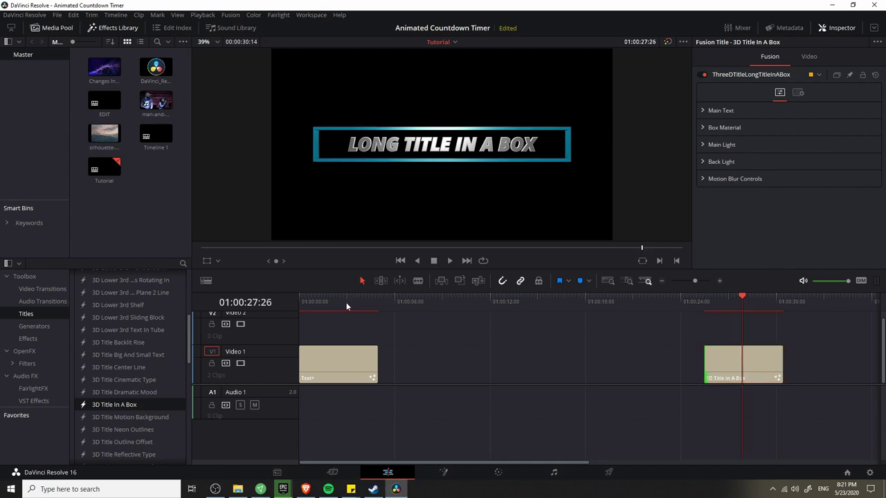
pyautogui.click(346, 306)
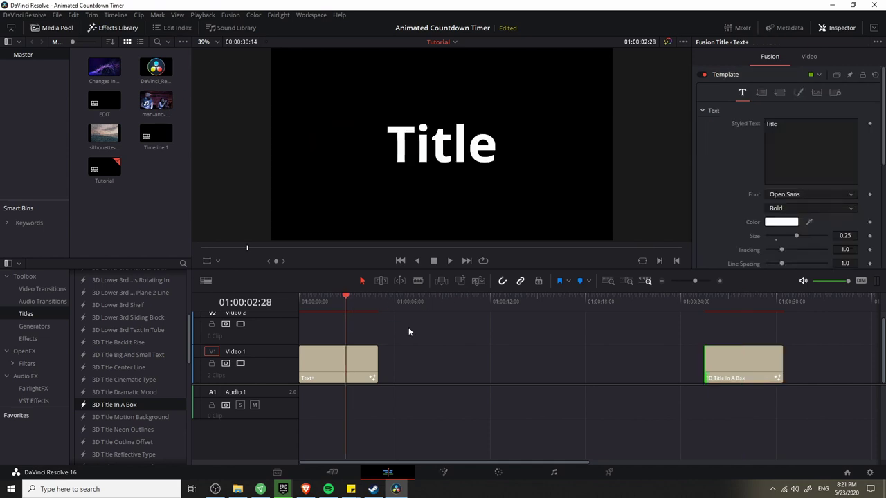
# Drag the Text+ clip's right edge out by +05:00 so it lasts 10:00.
pyautogui.click(345, 364)
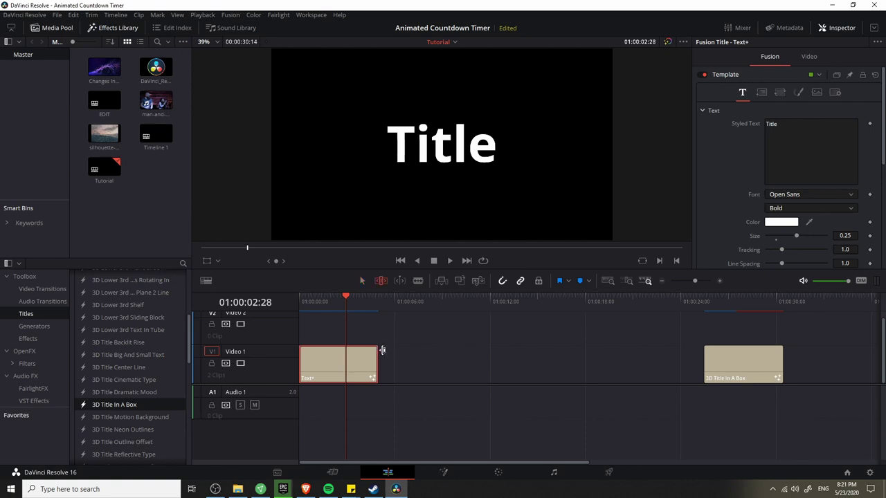
pyautogui.click(374, 358)
pyautogui.moveTo(374, 357); pyautogui.dragTo(454, 358)
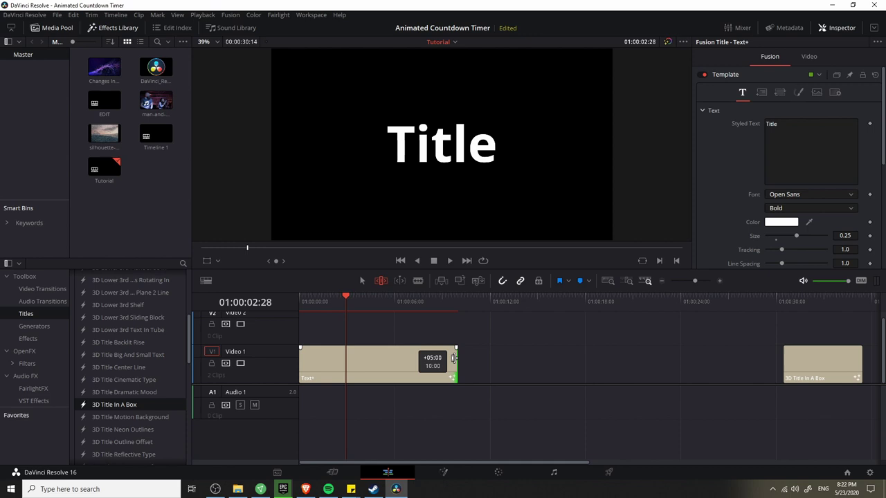
pyautogui.moveTo(454, 358); pyautogui.dragTo(454, 358)
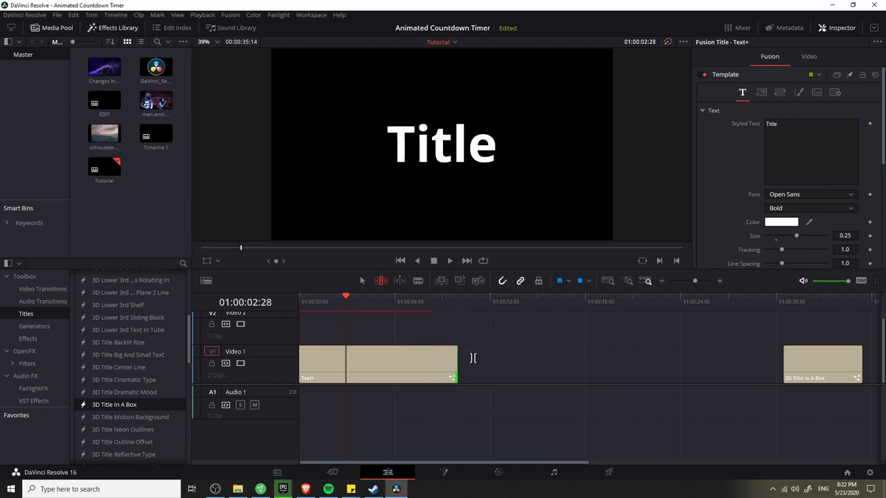
pyautogui.click(357, 302)
pyautogui.click(373, 363)
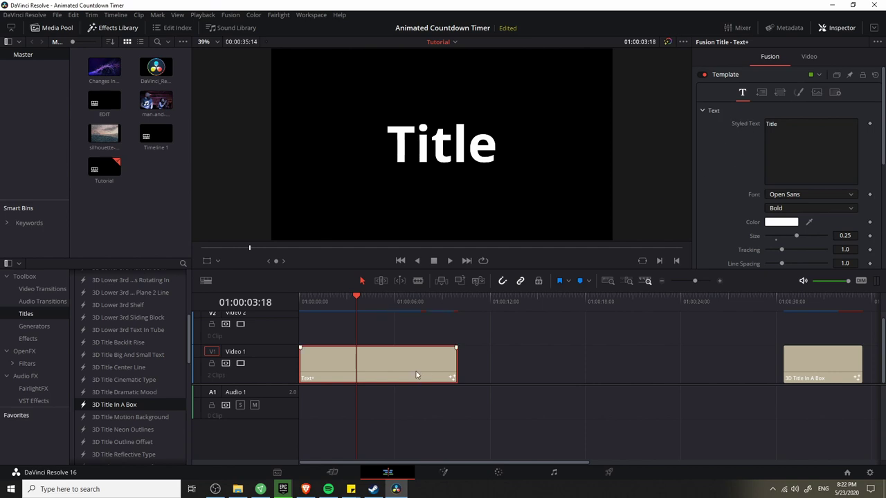
# Add an expression to Styled Text and select its Text("Title") contents for editing.
pyautogui.rightClick(754, 131)
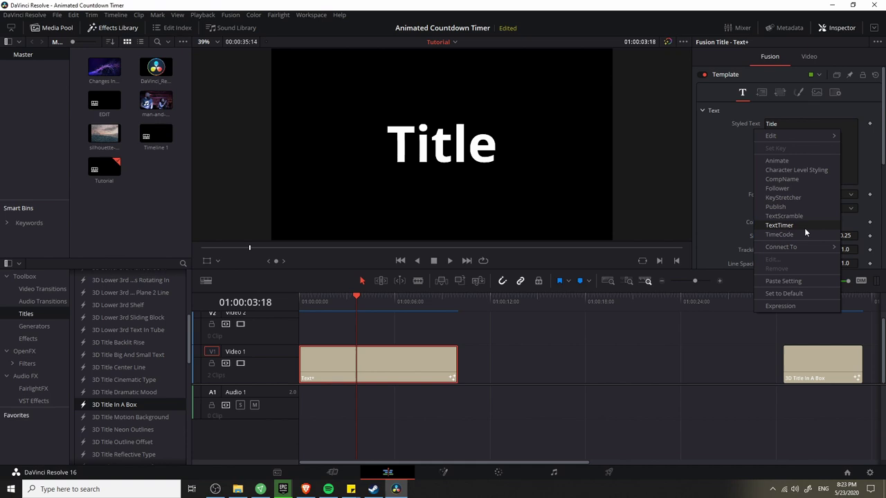
pyautogui.click(803, 306)
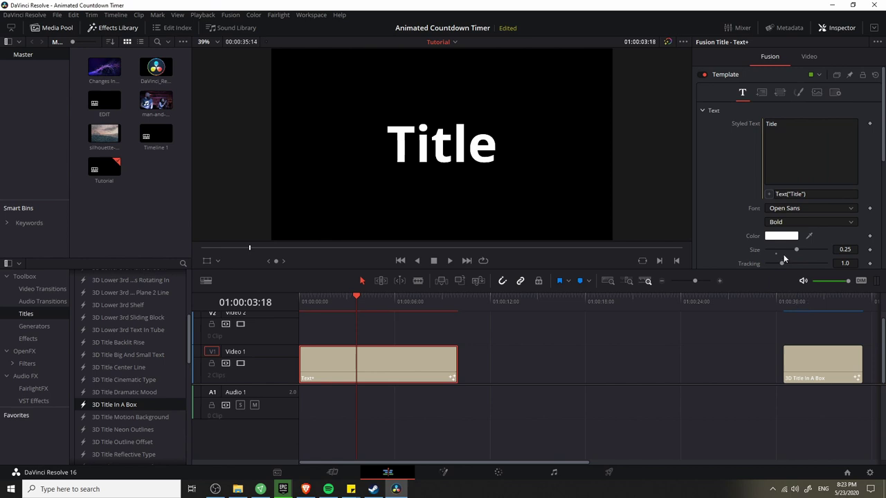
pyautogui.click(807, 129)
pyautogui.hotkey('ctrl', 'a')
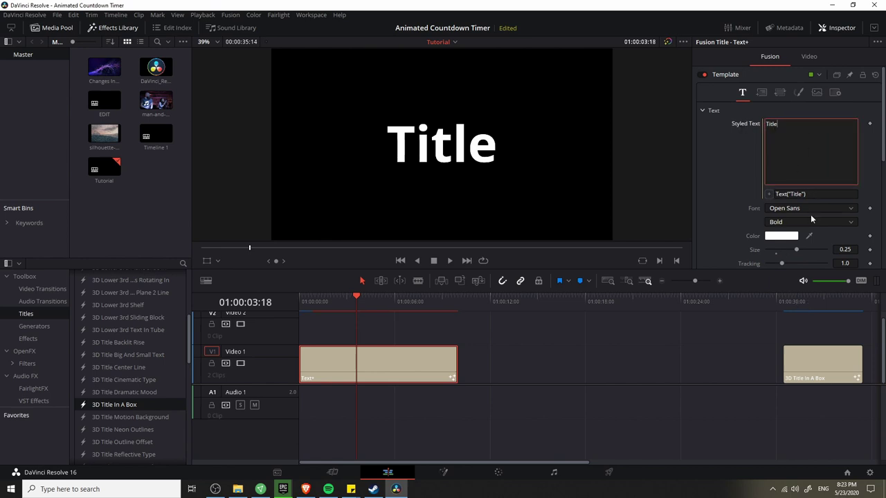
pyautogui.click(824, 195)
pyautogui.hotkey('ctrl', 'a')
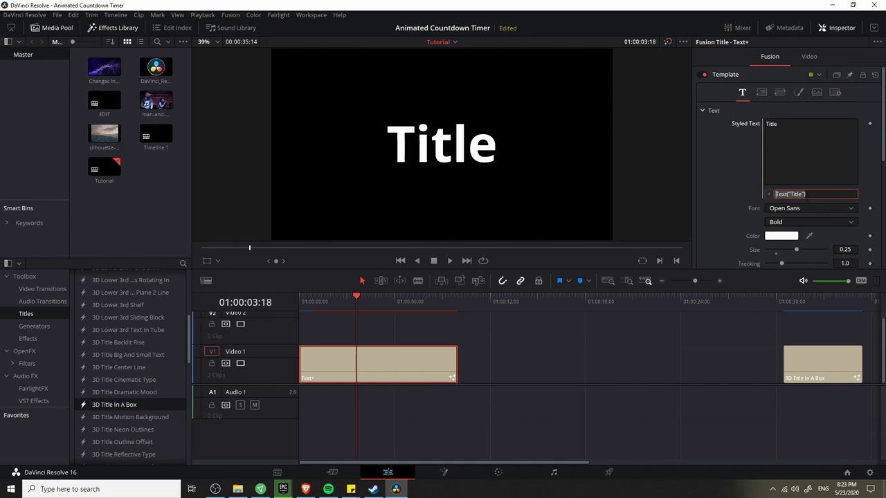
# Bring up the countdown sticky note and review its Frame Perfect Count formula.
pyautogui.moveTo(353, 489)
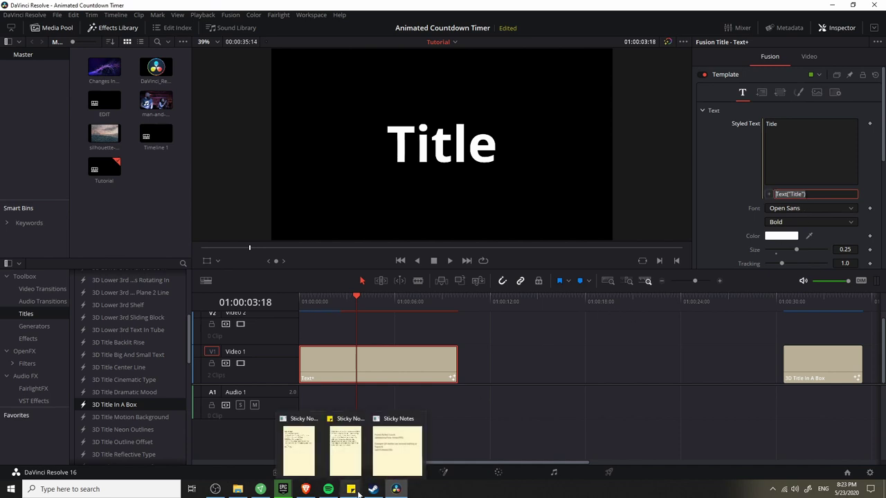
pyautogui.click(395, 453)
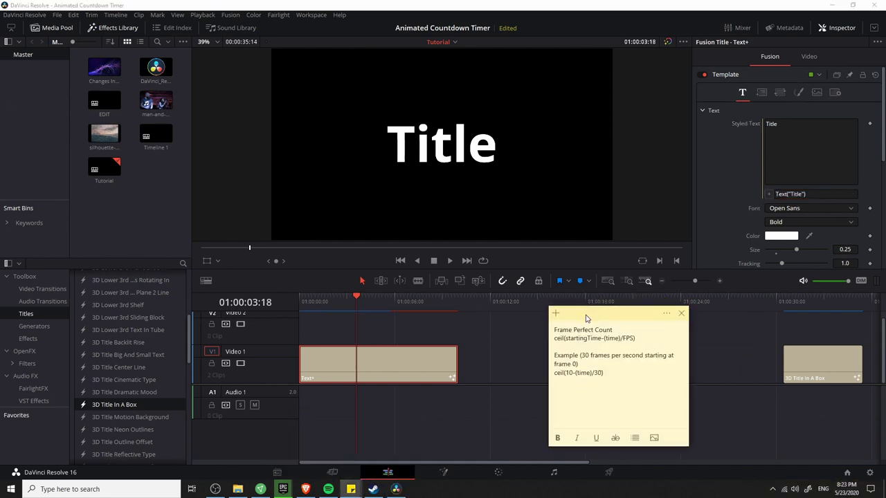
pyautogui.moveTo(613, 330); pyautogui.dragTo(511, 329)
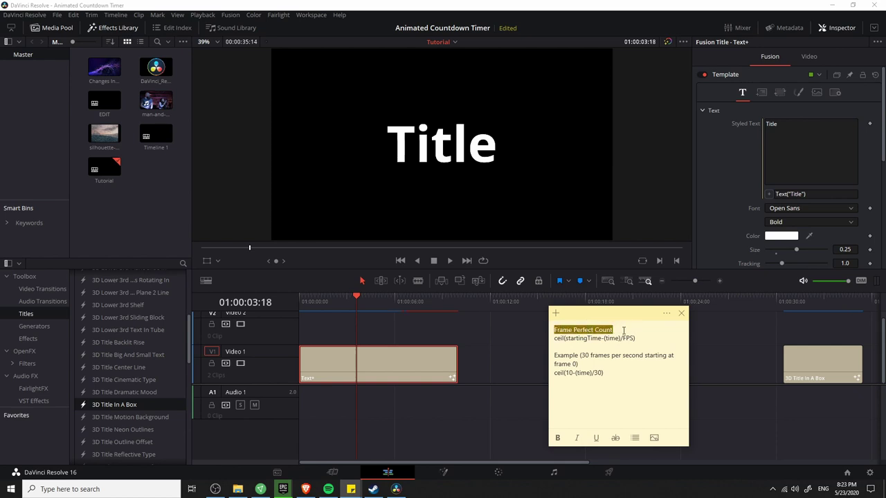
pyautogui.moveTo(644, 338); pyautogui.dragTo(553, 338)
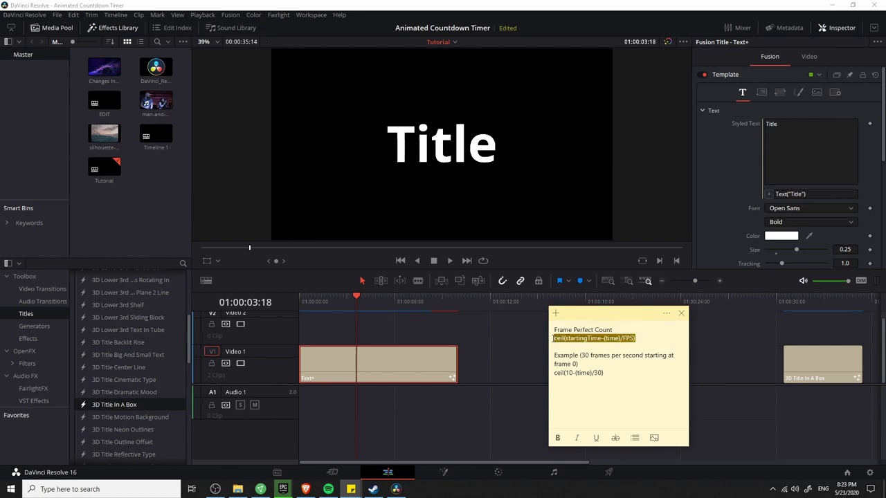
pyautogui.click(557, 338)
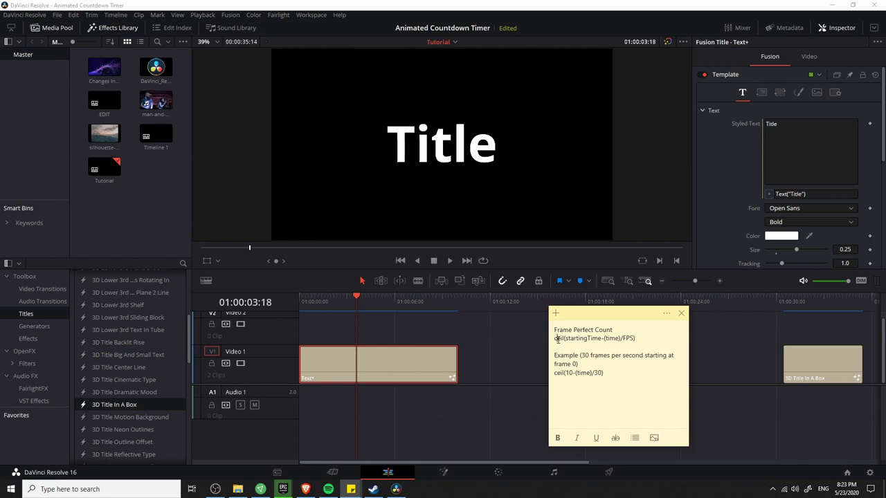
pyautogui.moveTo(564, 338); pyautogui.dragTo(602, 339)
pyautogui.click(606, 338)
# Remove the parentheses around time, giving ceil(startingTime-time/FPS).
pyautogui.click(621, 338)
pyautogui.press('BackSpace')
pyautogui.click(604, 339)
pyautogui.press('BackSpace')
pyautogui.click(613, 339)
pyautogui.moveTo(564, 339); pyautogui.dragTo(628, 338)
pyautogui.click(595, 339)
pyautogui.click(623, 345)
# Strip the example's parentheses to ceil(10-time/30) and relabel it '- 10 second countdown'.
pyautogui.click(594, 373)
pyautogui.press('BackSpace')
pyautogui.click(580, 373)
pyautogui.press('BackSpace')
pyautogui.moveTo(580, 355)
pyautogui.mouseDown()
pyautogui.moveTo(669, 356)
pyautogui.moveTo(576, 365)
pyautogui.mouseUp()
pyautogui.write('- 10 second count')
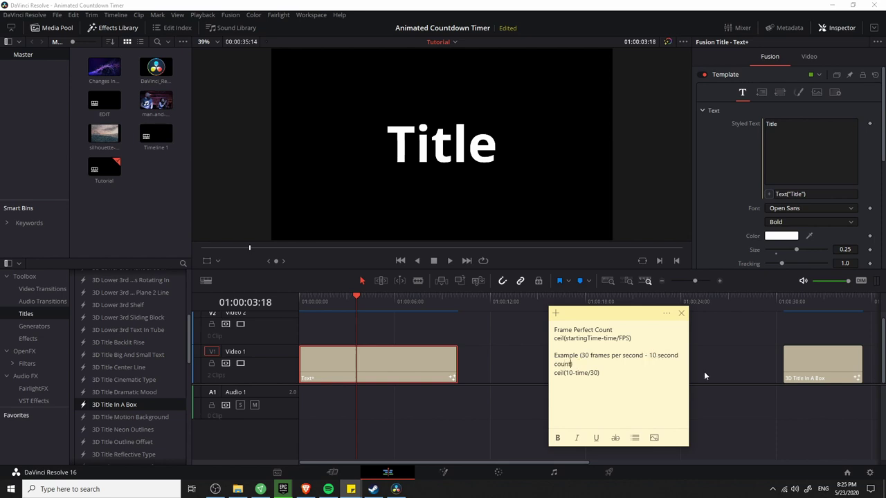
pyautogui.write('down')
pyautogui.moveTo(581, 355); pyautogui.dragTo(671, 357)
pyautogui.click(666, 357)
# Select the ceil(10-time/30) line in the note to copy it.
pyautogui.tripleClick(677, 360)
pyautogui.click(677, 362)
pyautogui.tripleClick(556, 374)
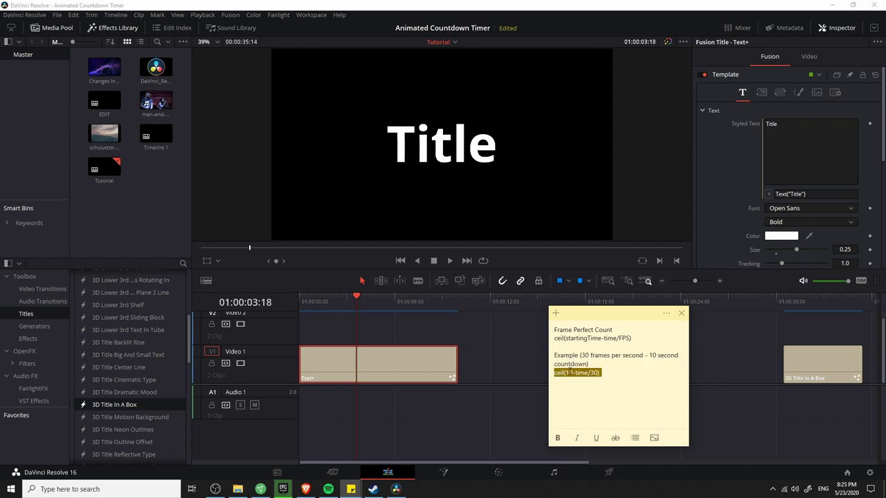
pyautogui.click(569, 373)
pyautogui.doubleClick(569, 373)
pyautogui.click(574, 373)
pyautogui.moveTo(578, 373); pyautogui.dragTo(545, 374)
pyautogui.hotkey('ctrl', 'c')
pyautogui.click(603, 373)
pyautogui.click(601, 374)
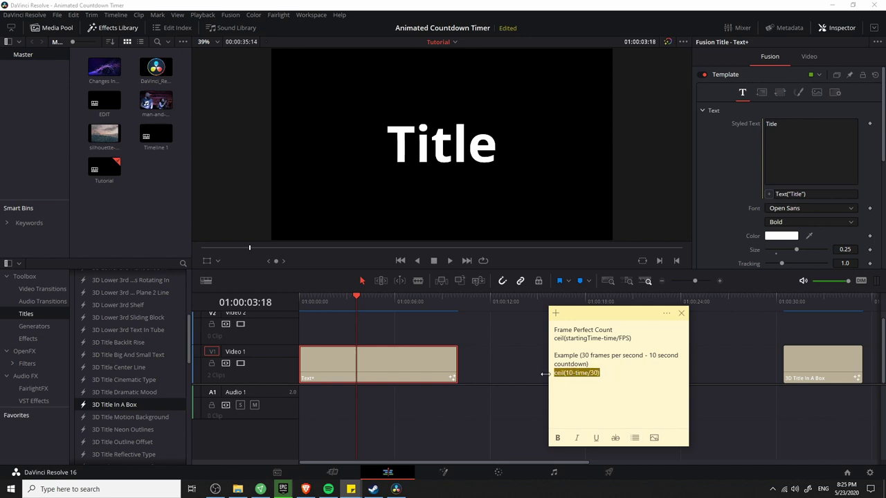
pyautogui.click(782, 194)
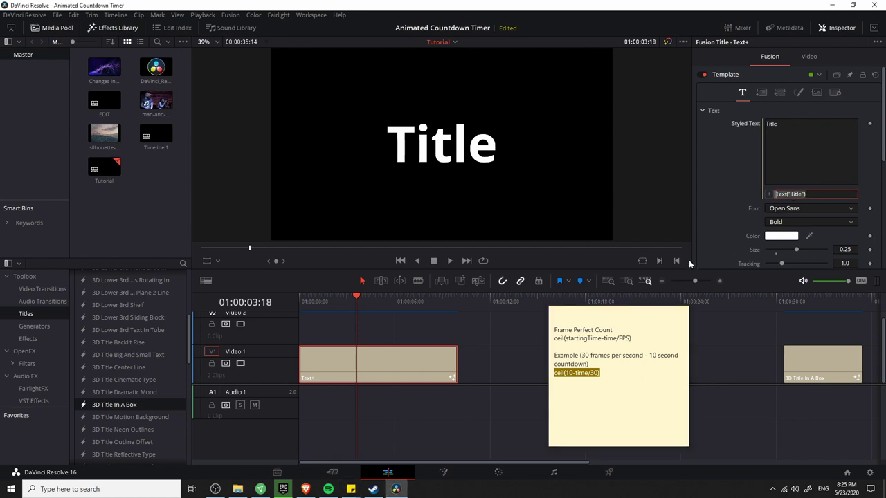
# Replace the Styled Text expression with ceil(10-time/30).
pyautogui.hotkey('ctrl', 'v')
pyautogui.press('Return')
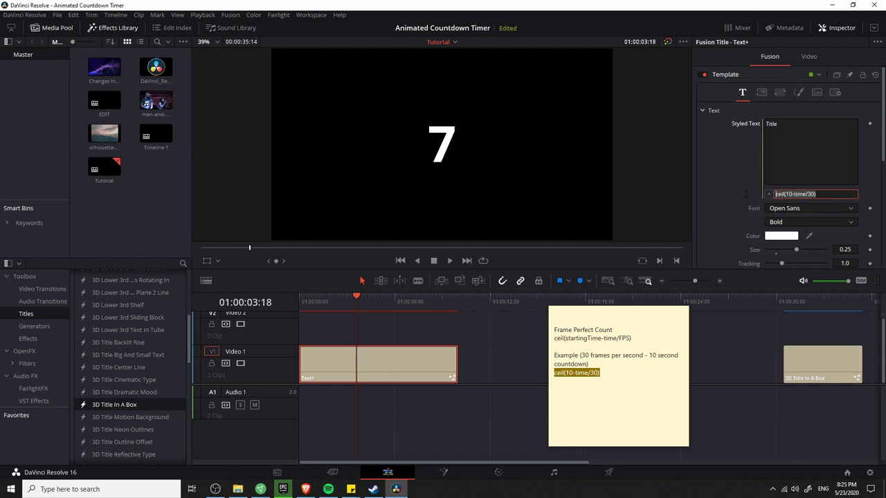
pyautogui.click(739, 197)
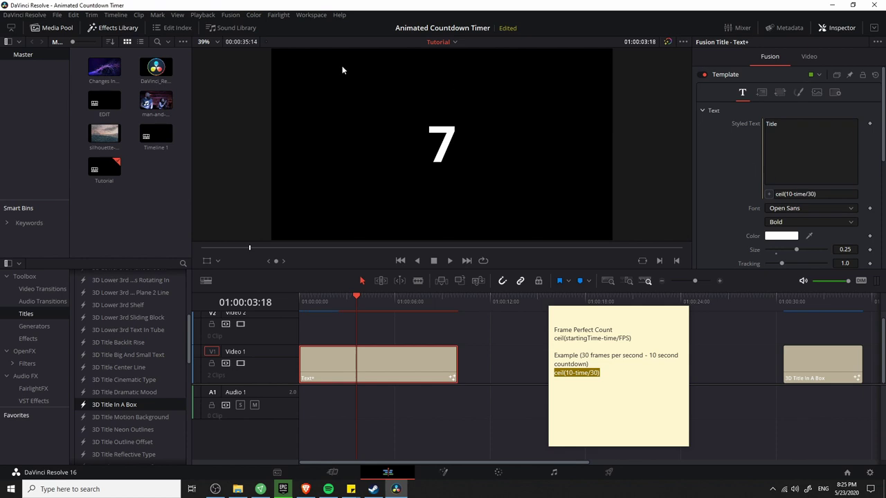
# Check in Project Settings that the frame rate is 30 fps.
pyautogui.click(58, 16)
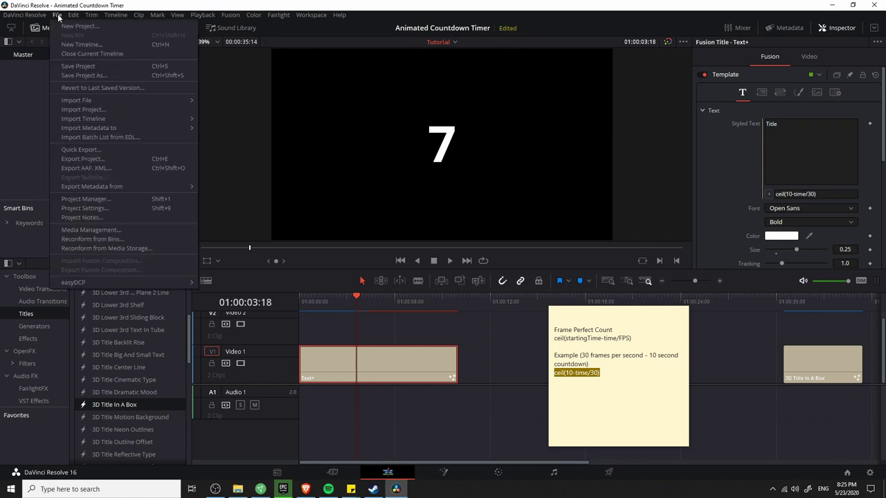
pyautogui.click(177, 208)
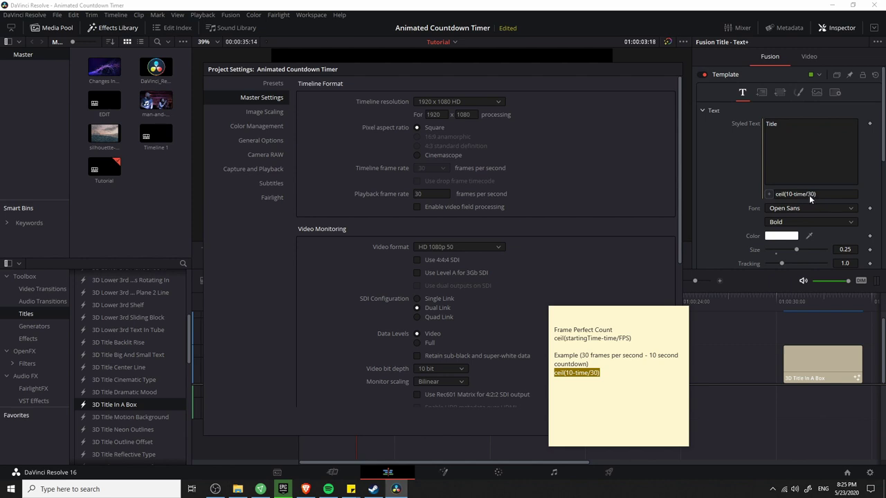
pyautogui.press('Escape')
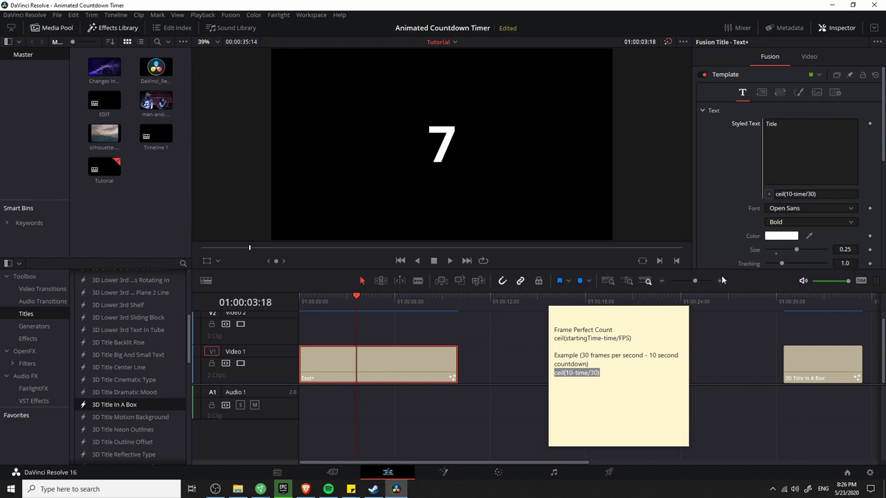
# Play the countdown from the start of the timeline.
pyautogui.moveTo(817, 194); pyautogui.dragTo(742, 193)
pyautogui.hotkey('ctrl', 'c')
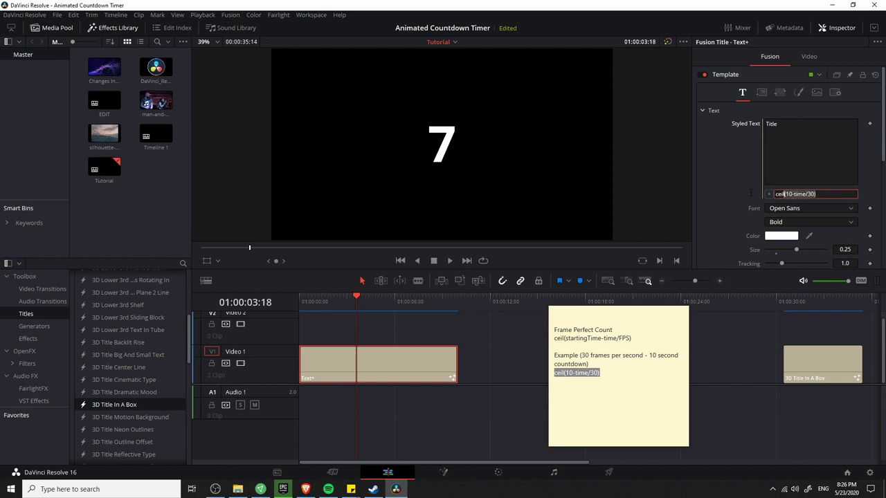
pyautogui.click(441, 365)
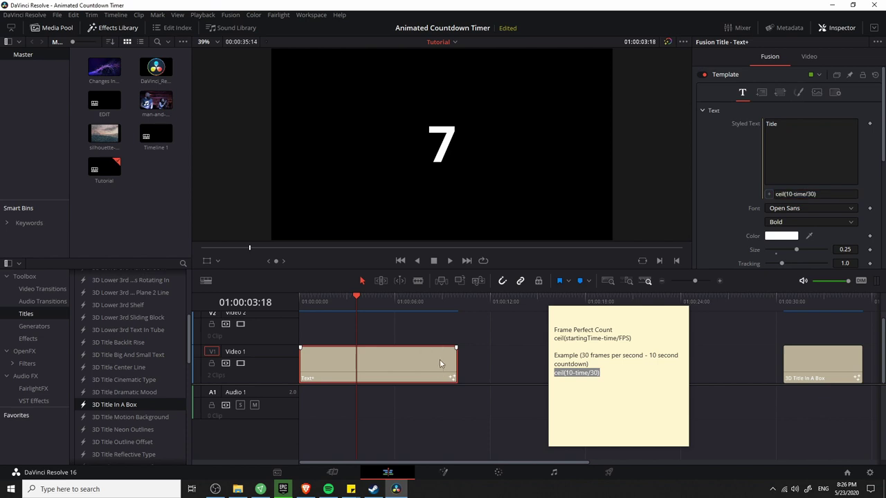
pyautogui.press('Home')
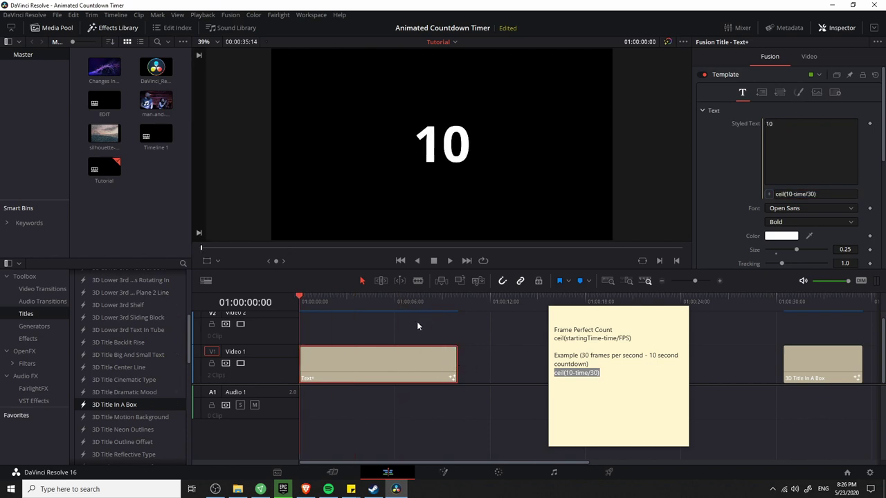
pyautogui.click(450, 261)
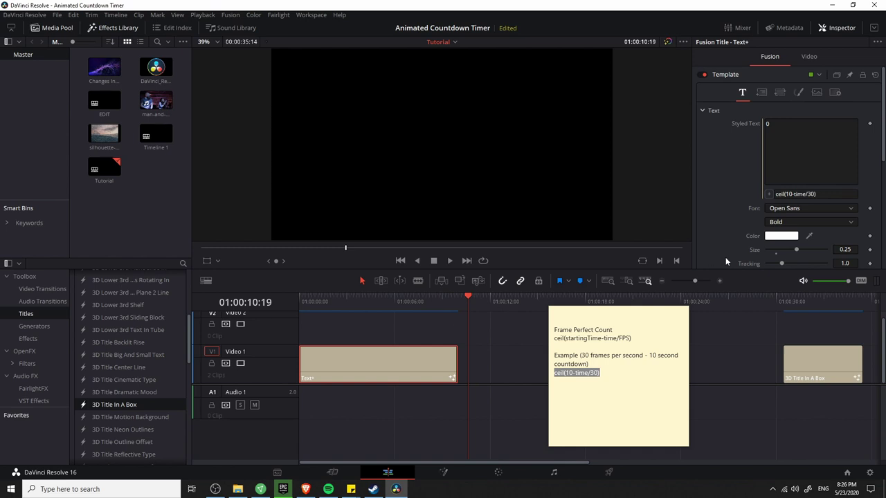
# Stretch the Text+ clip past ten seconds to inspect the count there, then zoom the timeline out.
pyautogui.click(720, 282)
pyautogui.moveTo(409, 363); pyautogui.dragTo(533, 363)
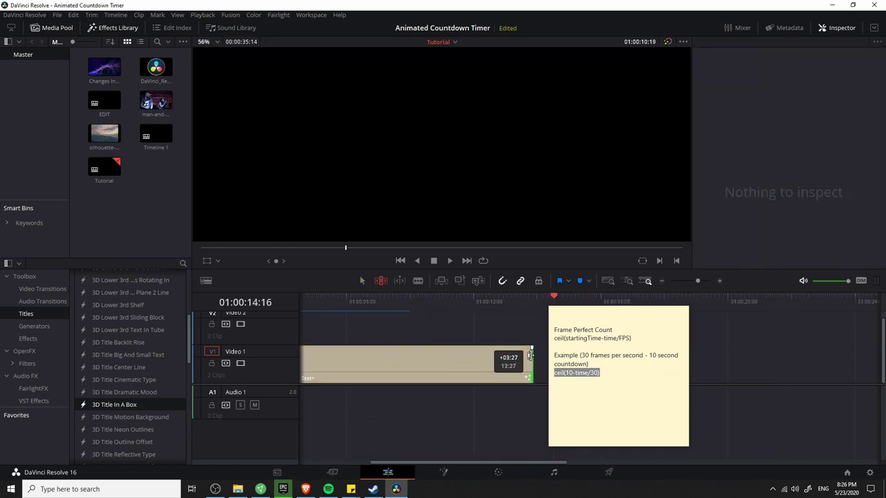
pyautogui.click(410, 306)
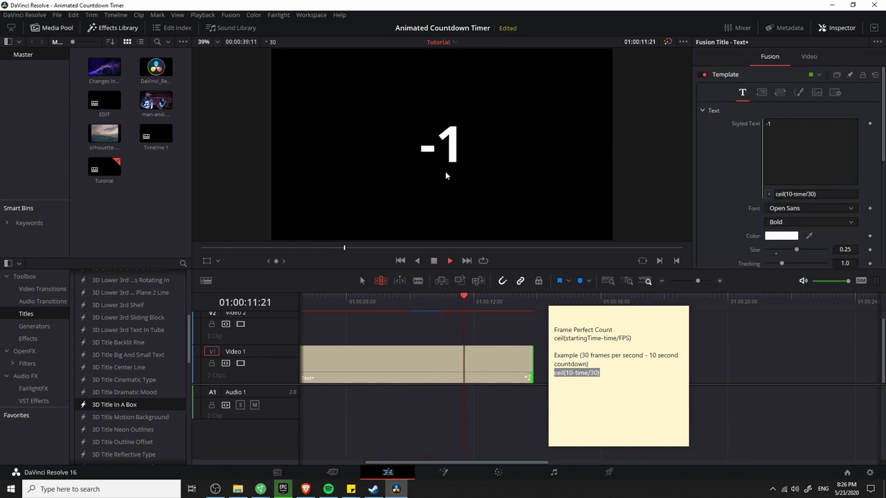
pyautogui.press('space')
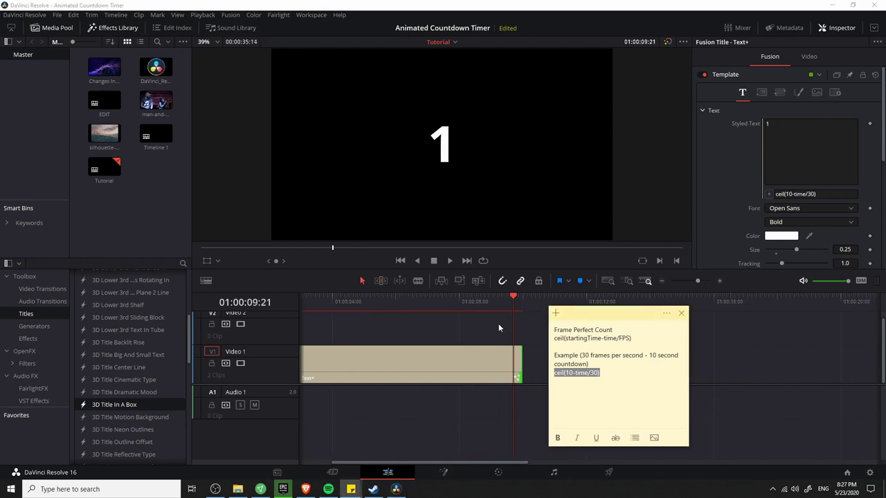
pyautogui.moveTo(697, 281); pyautogui.dragTo(690, 277)
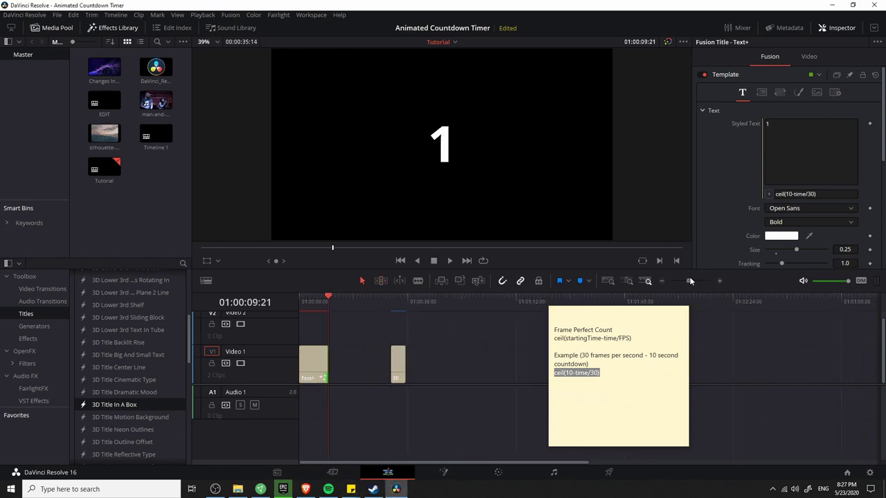
# Move the sticky note aside, select the 3D Title In A Box clip and play its animation.
pyautogui.click(620, 316)
pyautogui.moveTo(621, 316); pyautogui.dragTo(803, 330)
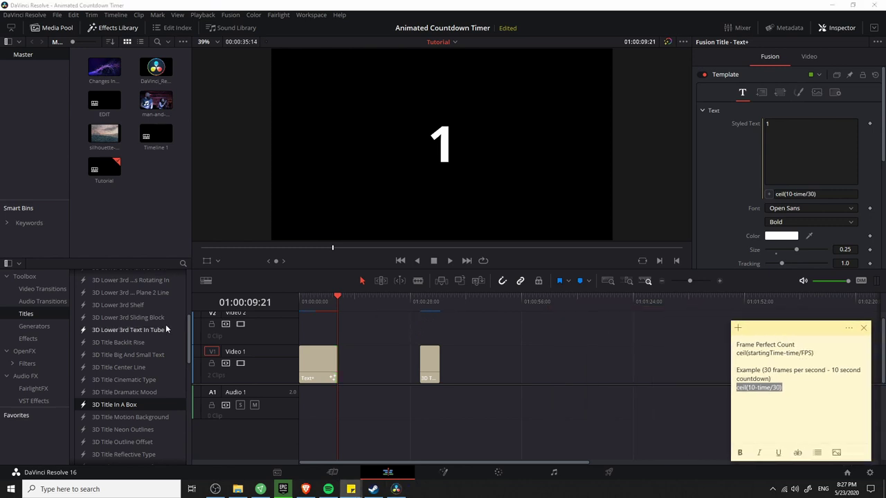
pyautogui.scroll(5, 159, 332)
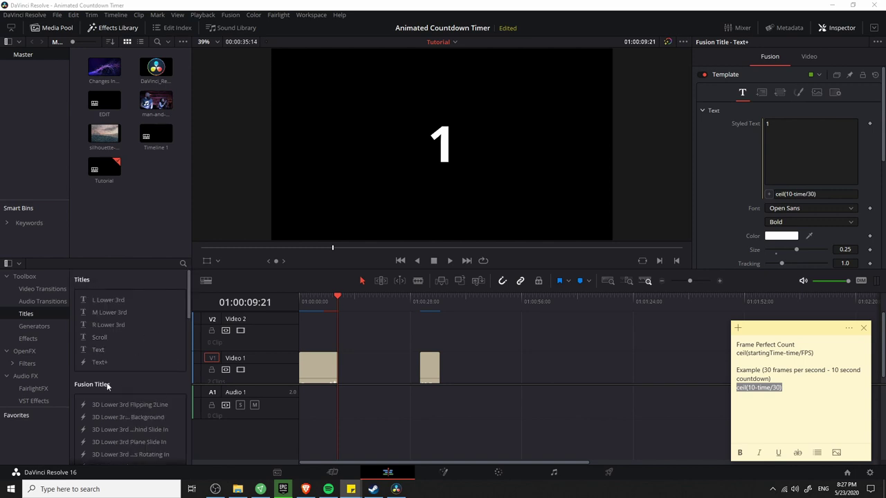
pyautogui.scroll(-3, 145, 374)
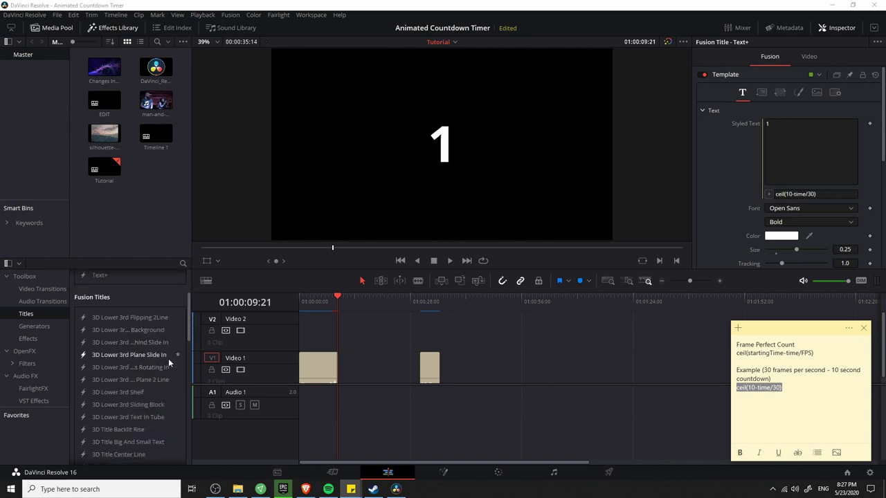
pyautogui.click(389, 342)
pyautogui.hscroll(1, 377, 340)
pyautogui.click(410, 362)
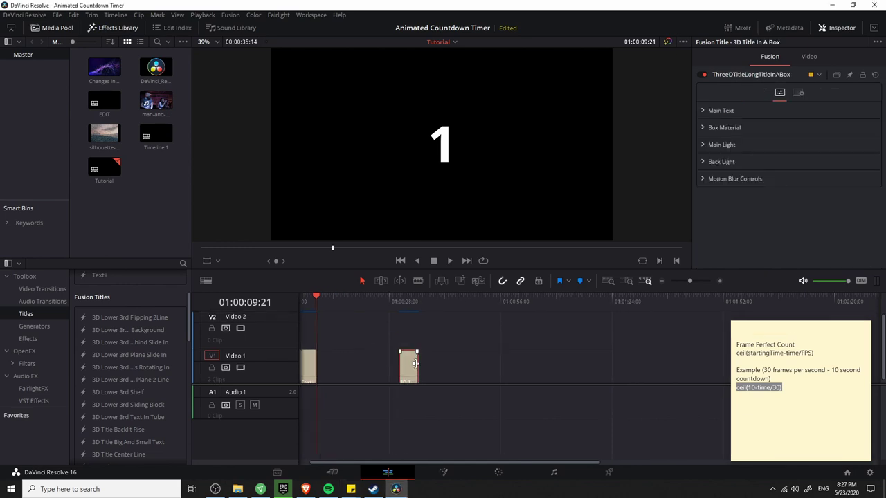
pyautogui.moveTo(417, 305); pyautogui.dragTo(407, 311)
pyautogui.press('space')
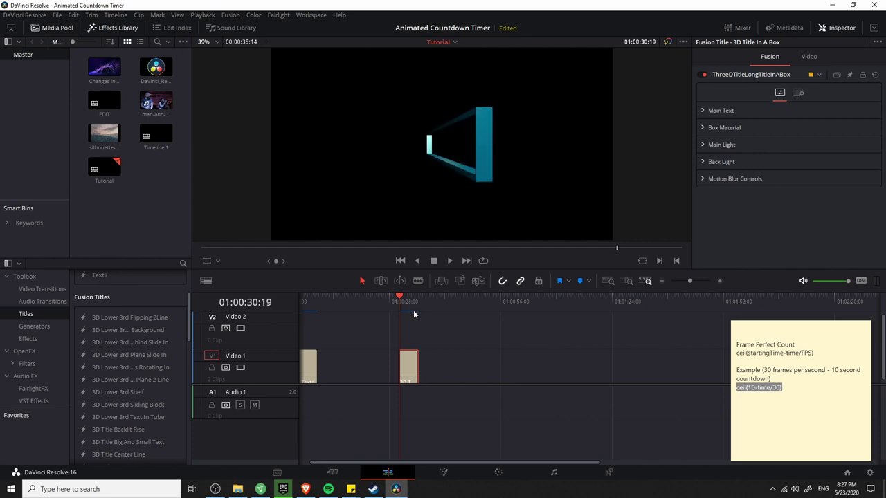
# Give Main Text the ceil(10-time/30) expression and play the boxed countdown.
pyautogui.click(706, 111)
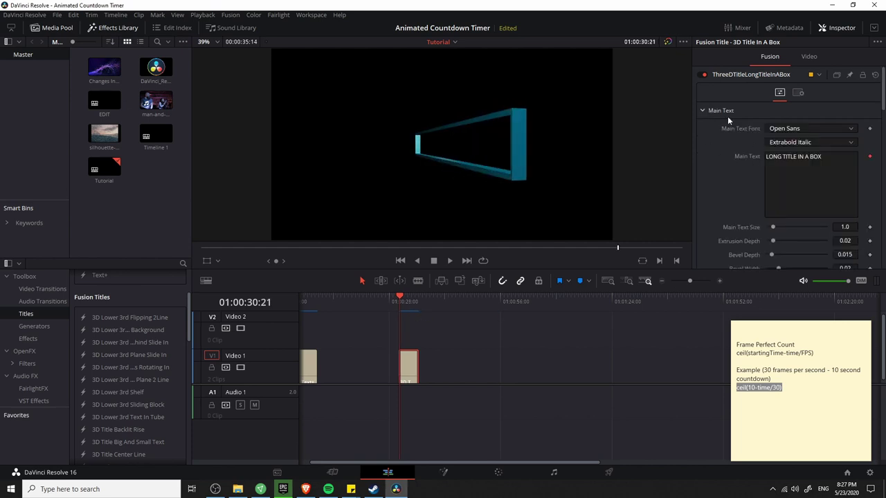
pyautogui.rightClick(750, 158)
pyautogui.click(752, 158)
pyautogui.rightClick(752, 158)
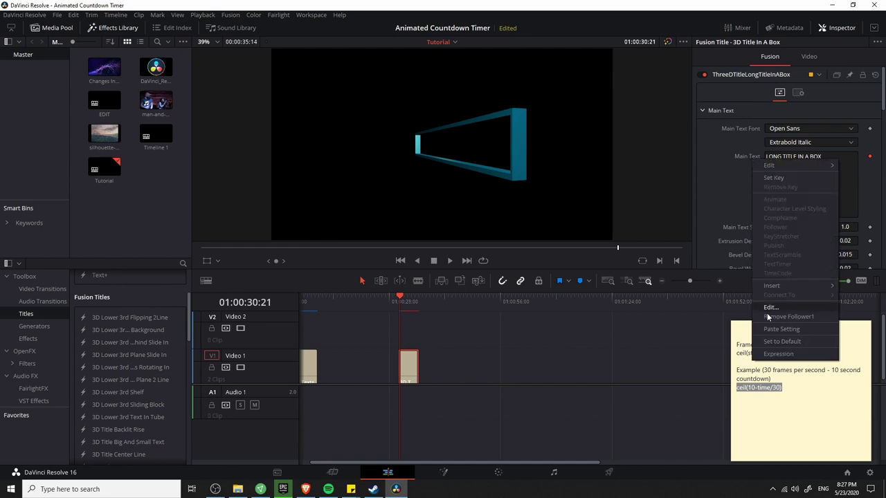
pyautogui.click(772, 355)
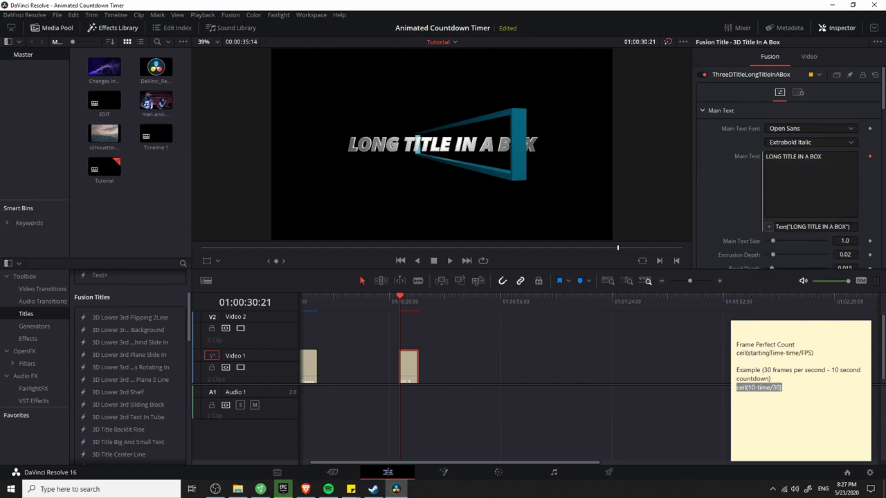
pyautogui.click(839, 226)
pyautogui.hotkey('ctrl', 'a')
pyautogui.hotkey('ctrl', 'v')
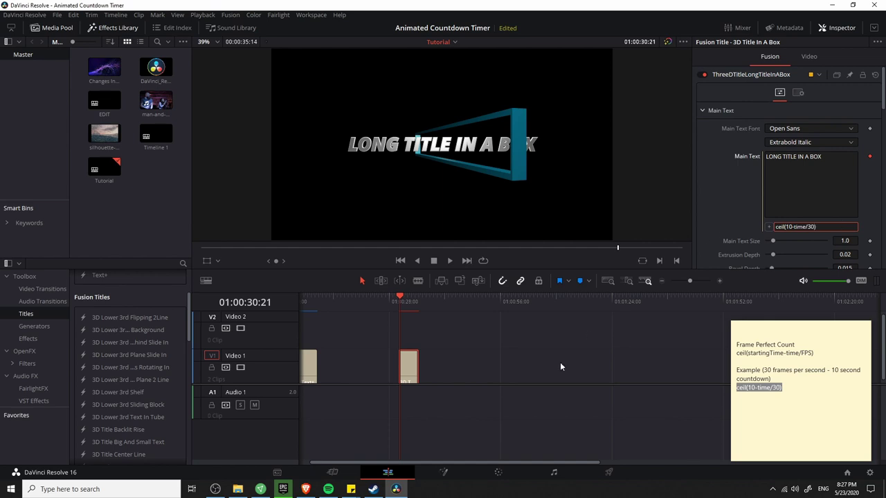
pyautogui.click(543, 377)
pyautogui.press('space')
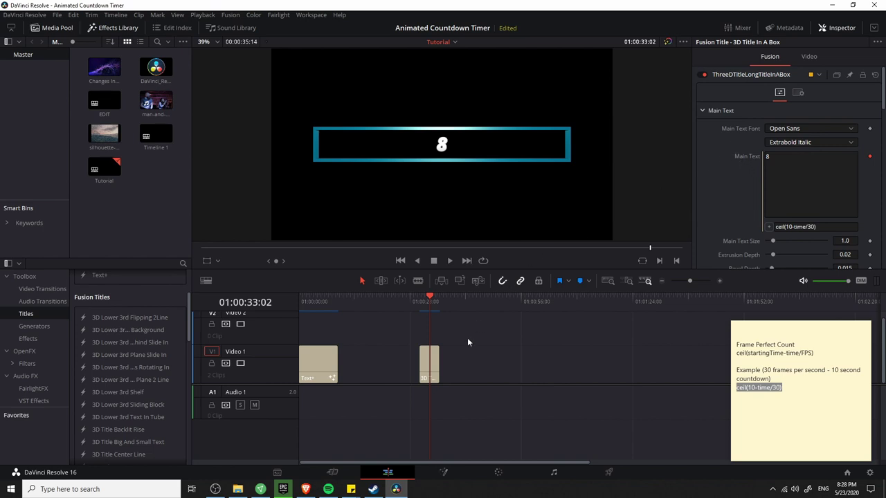
pyautogui.moveTo(430, 367)
pyautogui.click(443, 474)
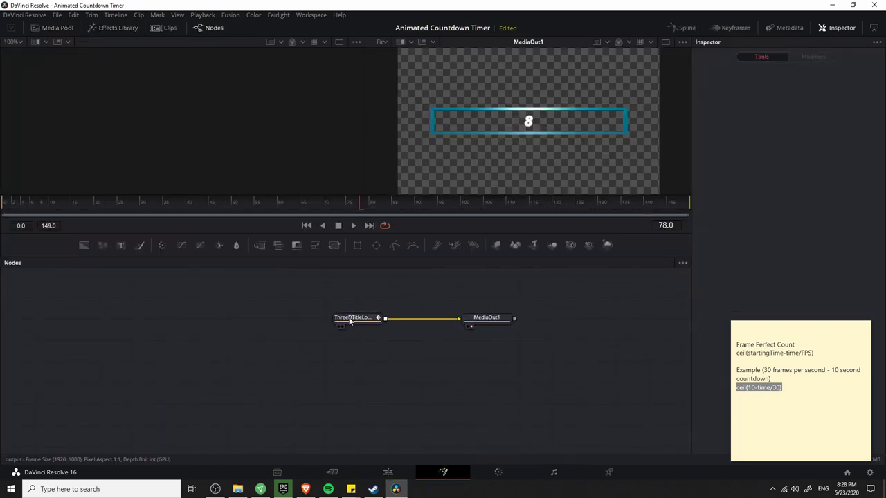
pyautogui.click(356, 321)
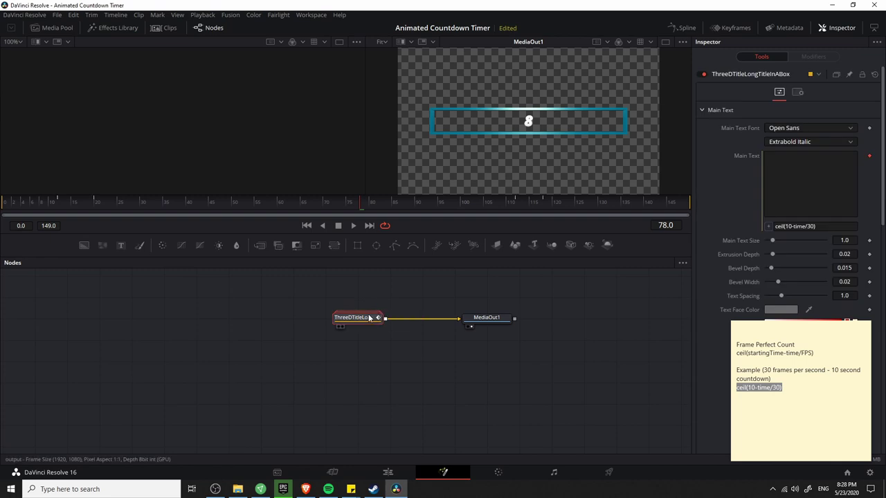
pyautogui.click(378, 318)
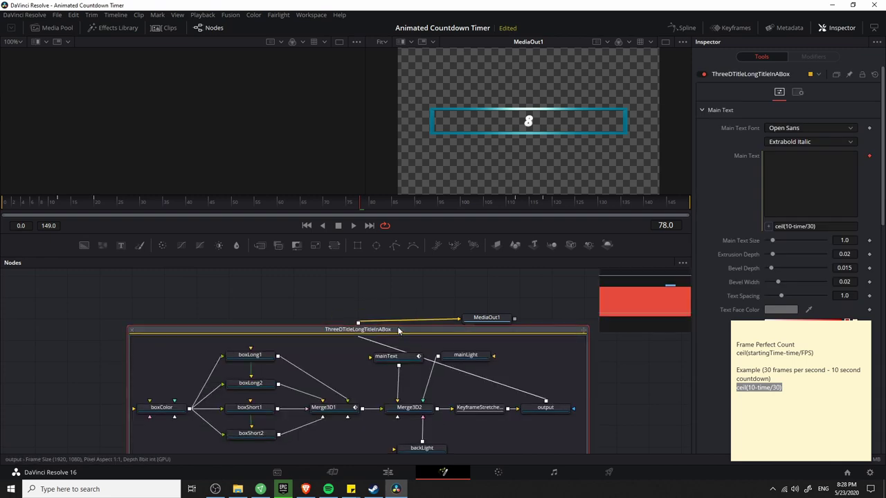
pyautogui.moveTo(390, 330); pyautogui.dragTo(260, 297)
pyautogui.click(513, 319)
pyautogui.moveTo(516, 321); pyautogui.dragTo(566, 321)
pyautogui.moveTo(394, 350); pyautogui.dragTo(475, 342)
pyautogui.click(365, 325)
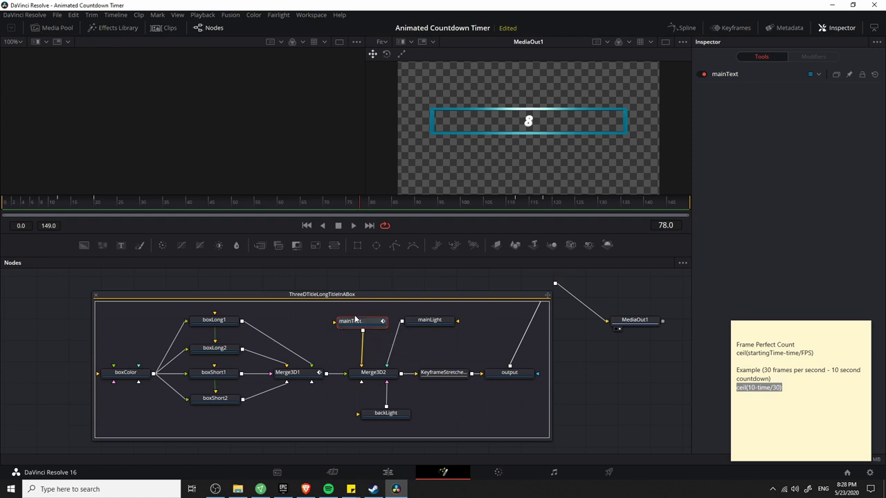
pyautogui.click(727, 75)
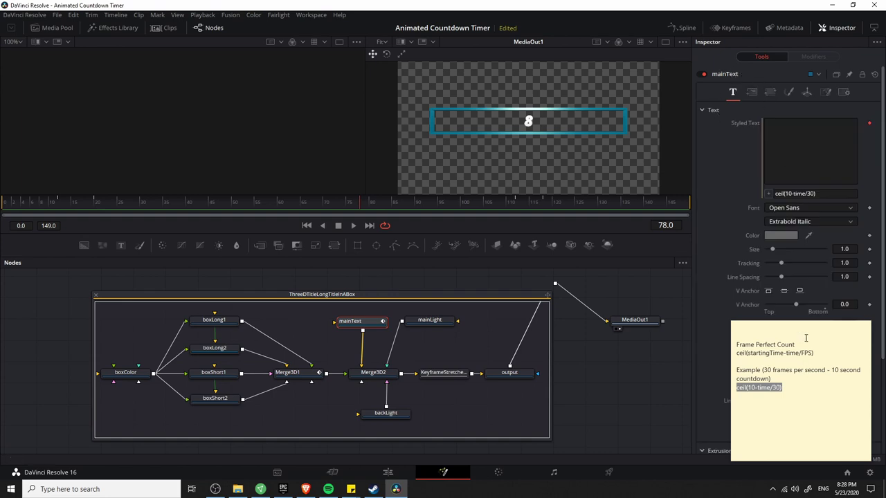
pyautogui.click(821, 156)
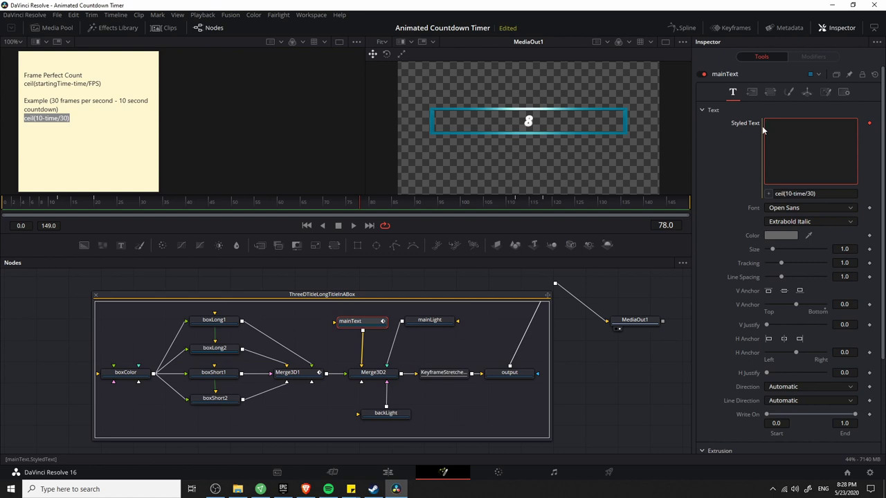
pyautogui.rightClick(753, 118)
pyautogui.click(741, 126)
pyautogui.rightClick(742, 126)
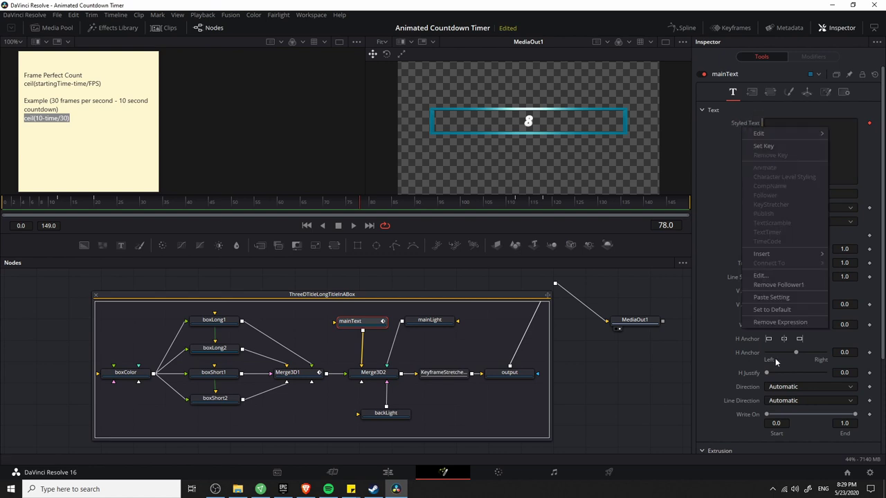
pyautogui.click(843, 193)
pyautogui.click(843, 193)
pyautogui.click(794, 194)
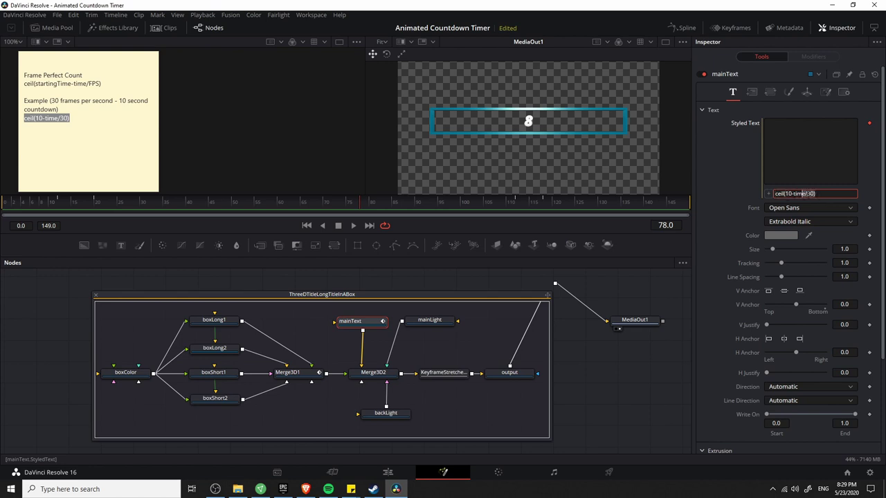
pyautogui.click(818, 194)
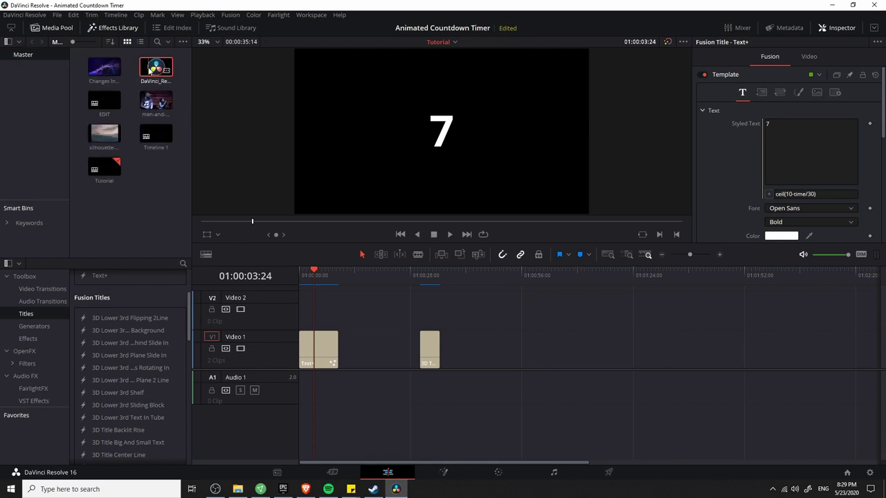
# Add the DaVinci logo clip on Video 1 beneath the Text+ countdown on Video 2.
pyautogui.moveTo(155, 69); pyautogui.dragTo(330, 311)
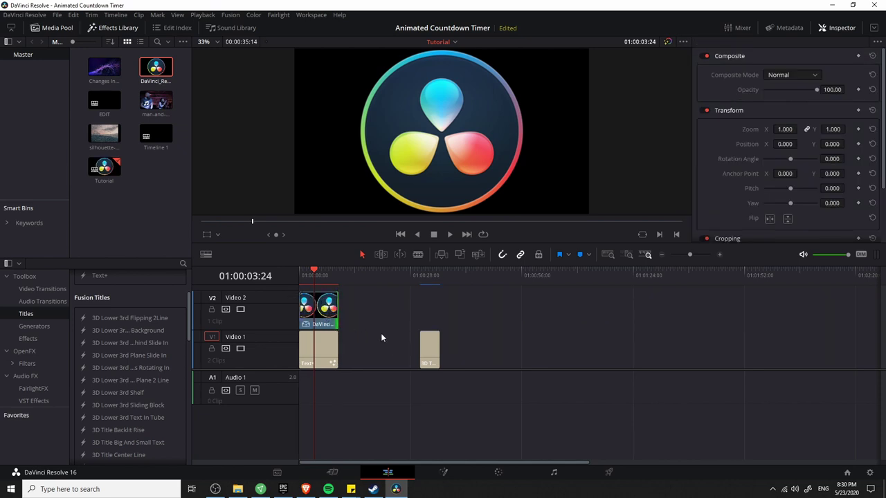
pyautogui.click(323, 278)
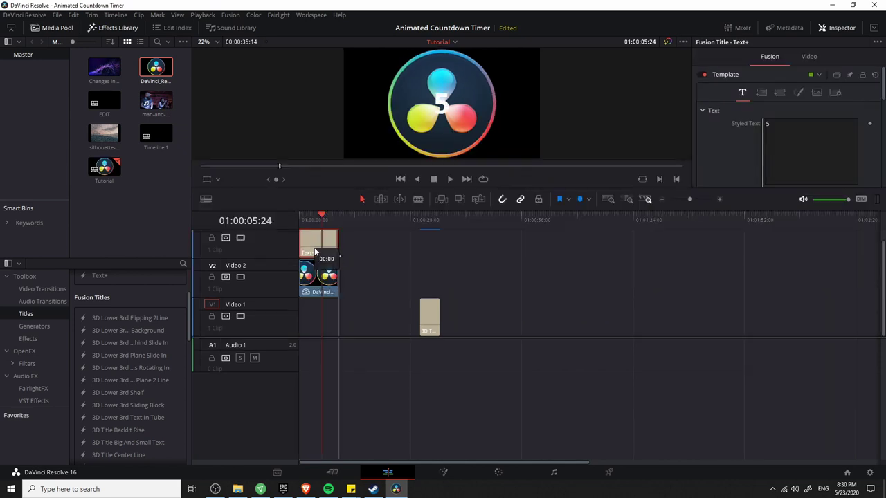
pyautogui.moveTo(322, 281); pyautogui.dragTo(322, 317)
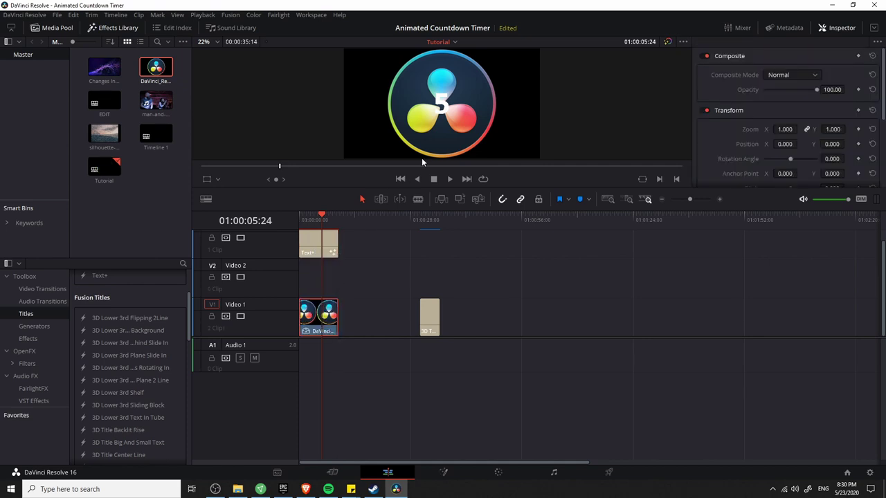
pyautogui.moveTo(332, 242); pyautogui.dragTo(346, 276)
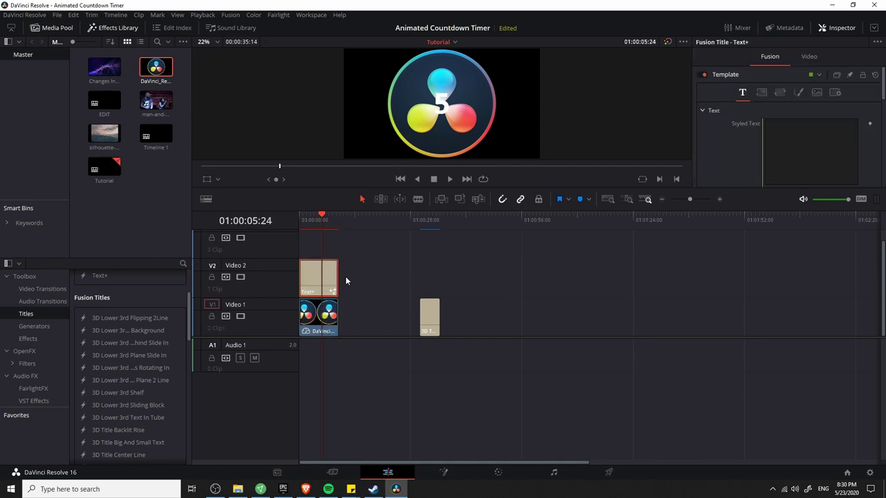
pyautogui.click(322, 321)
# Set the logo clip's Transform Zoom to 0.910.
pyautogui.moveTo(383, 191); pyautogui.dragTo(383, 237)
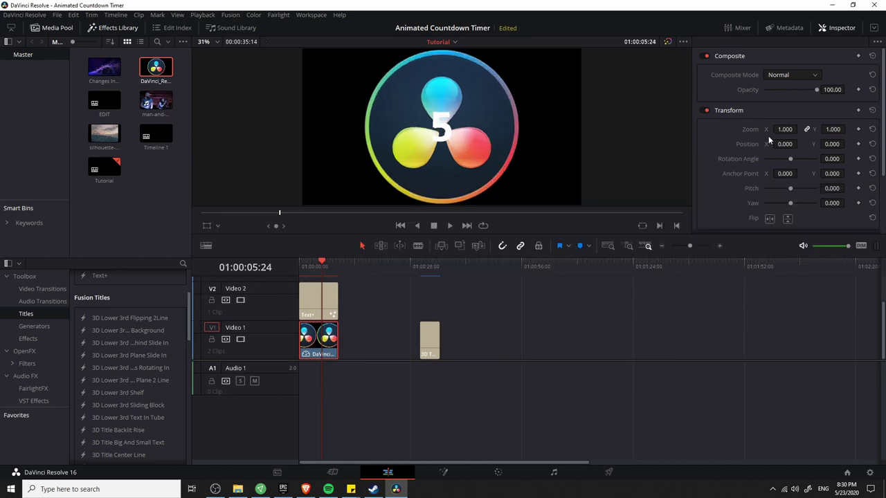
pyautogui.moveTo(796, 130); pyautogui.dragTo(793, 129)
pyautogui.click(790, 130)
pyautogui.write('.91')
pyautogui.press('Return')
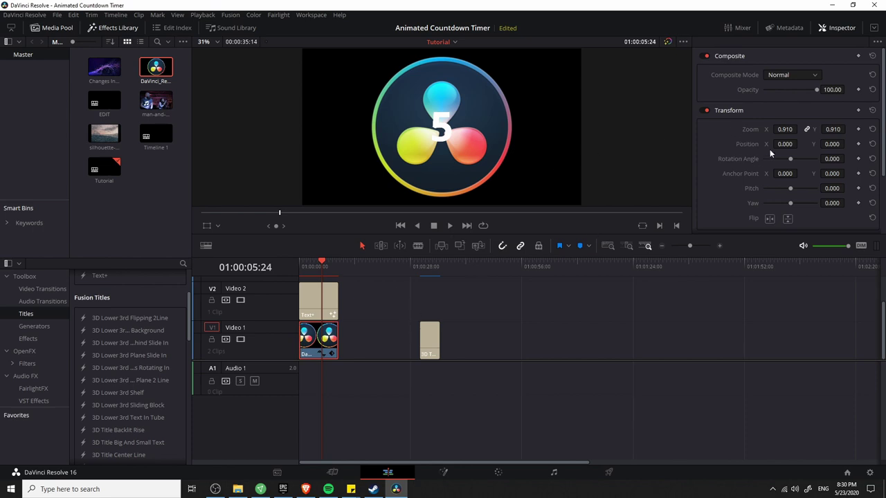
# Enable shading element 3, the Black Shadow, on the countdown text with Softness X 2.0.
pyautogui.click(789, 129)
pyautogui.click(327, 304)
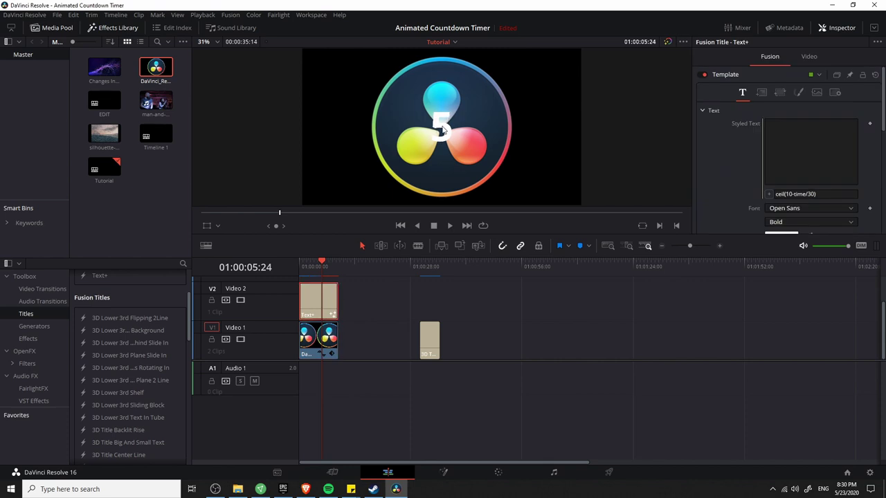
pyautogui.click(781, 93)
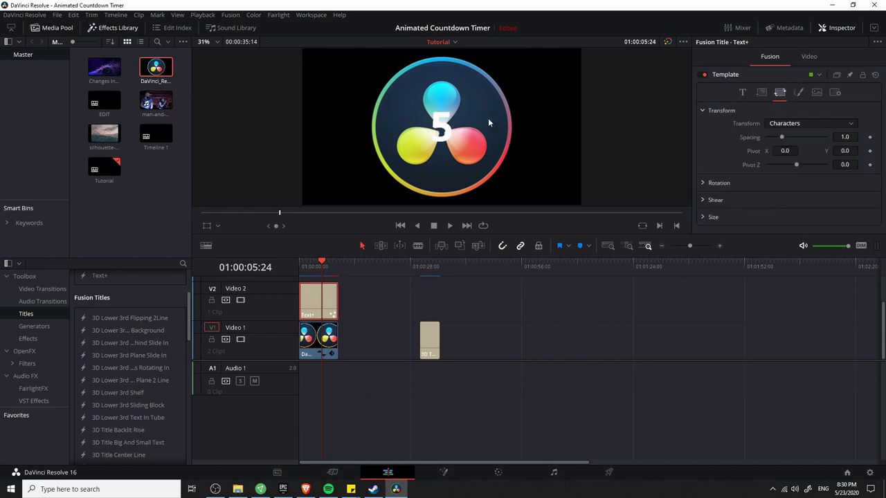
pyautogui.click(800, 92)
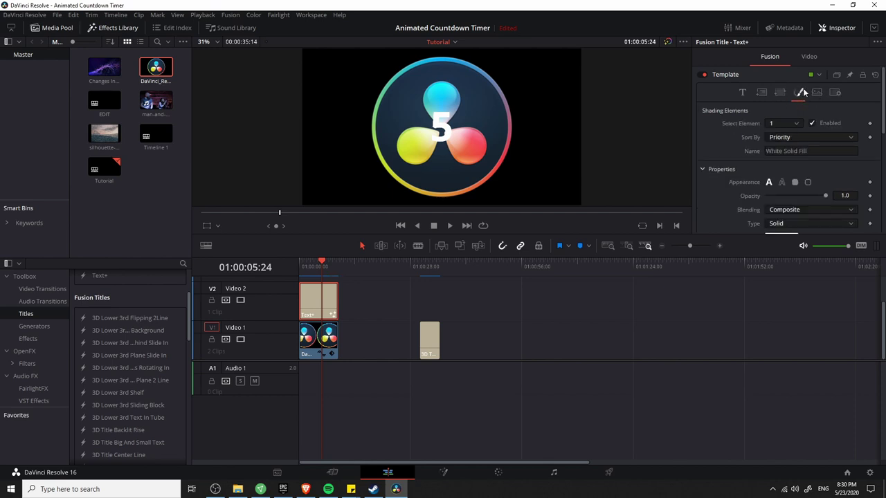
pyautogui.click(789, 124)
pyautogui.click(788, 156)
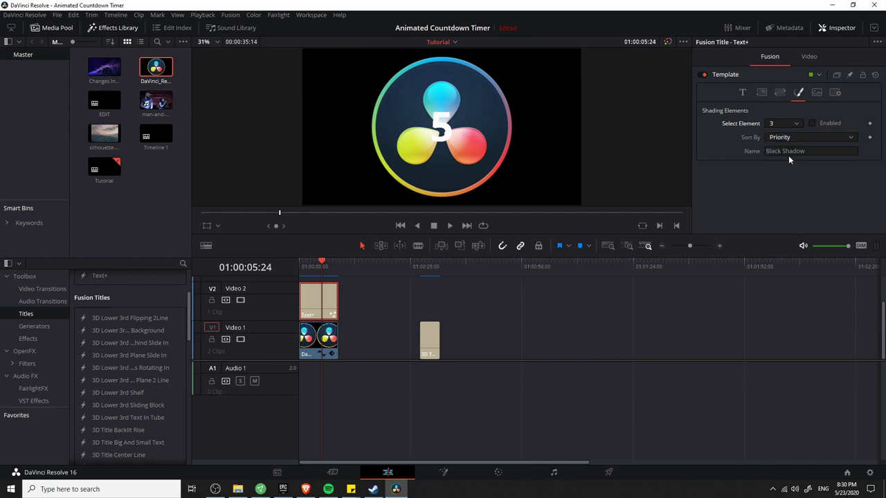
pyautogui.click(813, 123)
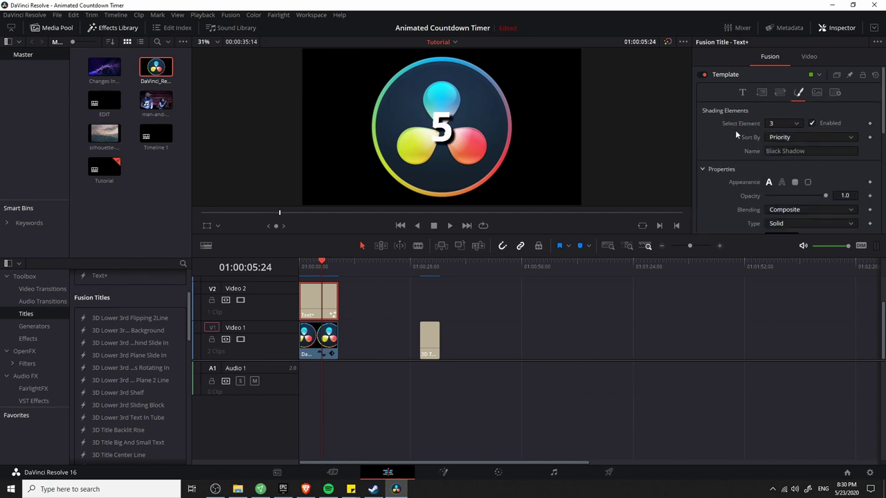
pyautogui.scroll(-4, 734, 135)
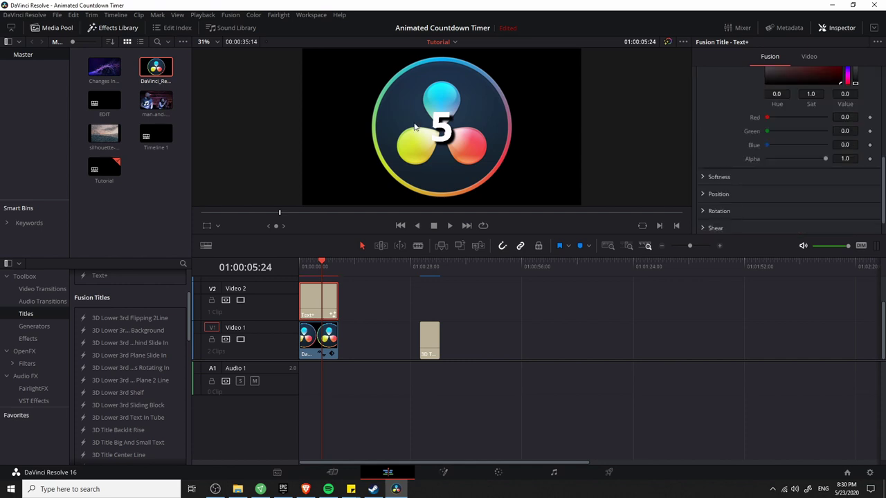
pyautogui.click(701, 178)
pyautogui.scroll(-3, 796, 152)
pyautogui.click(845, 95)
pyautogui.write('2')
pyautogui.press('Tab')
pyautogui.press('Tab')
# Enlarge the countdown text Size from 0.25 to 0.5.
pyautogui.scroll(3, 730, 117)
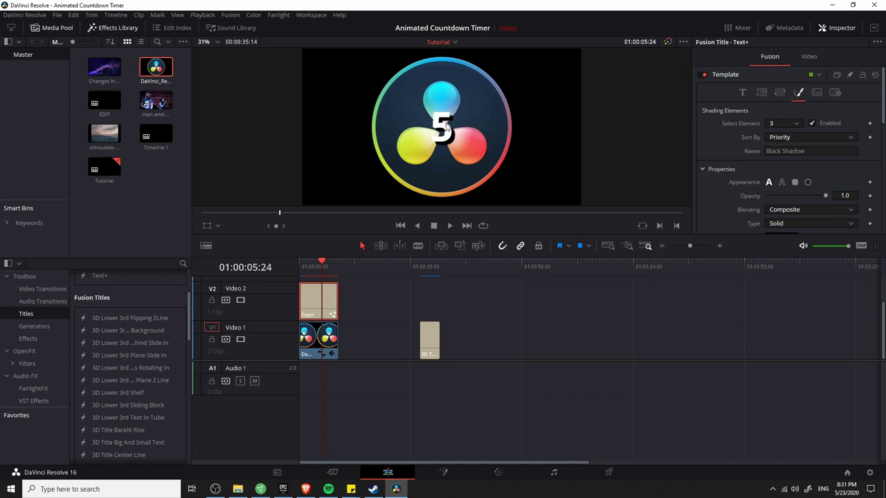
pyautogui.click(743, 93)
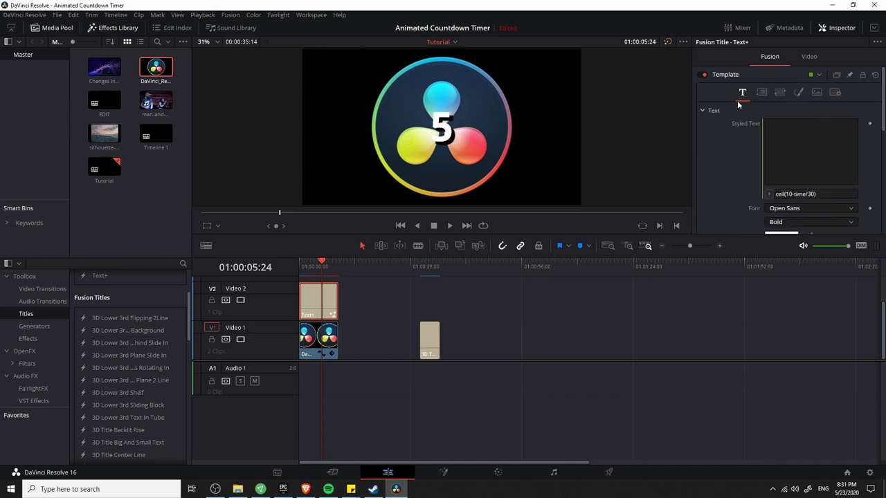
pyautogui.scroll(-1, 722, 145)
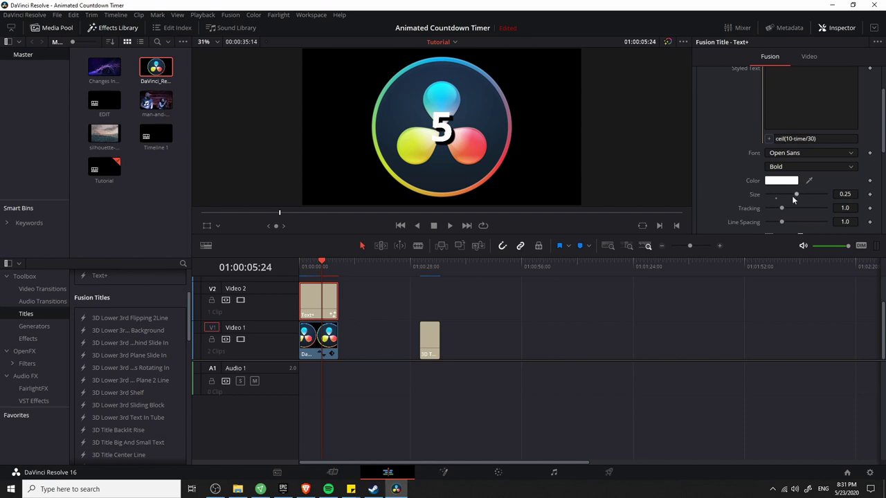
pyautogui.moveTo(797, 196); pyautogui.dragTo(841, 199)
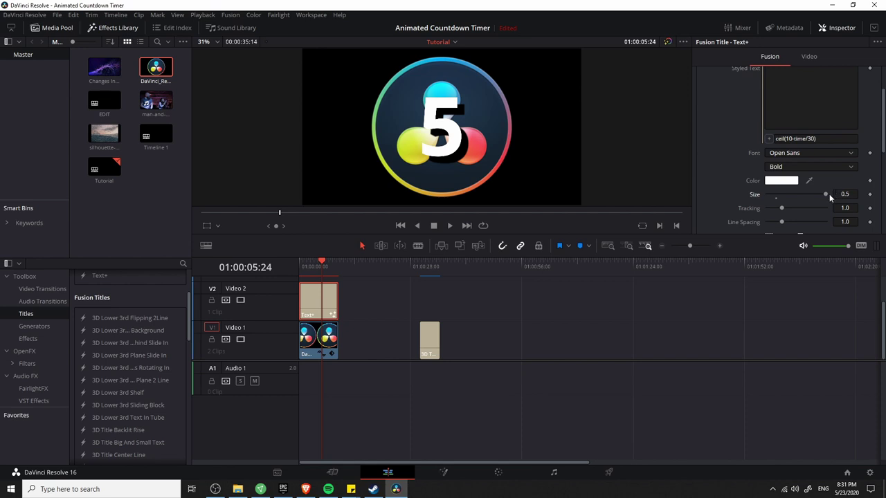
# Set the logo clip's Transform Zoom to 0.910.
pyautogui.click(809, 56)
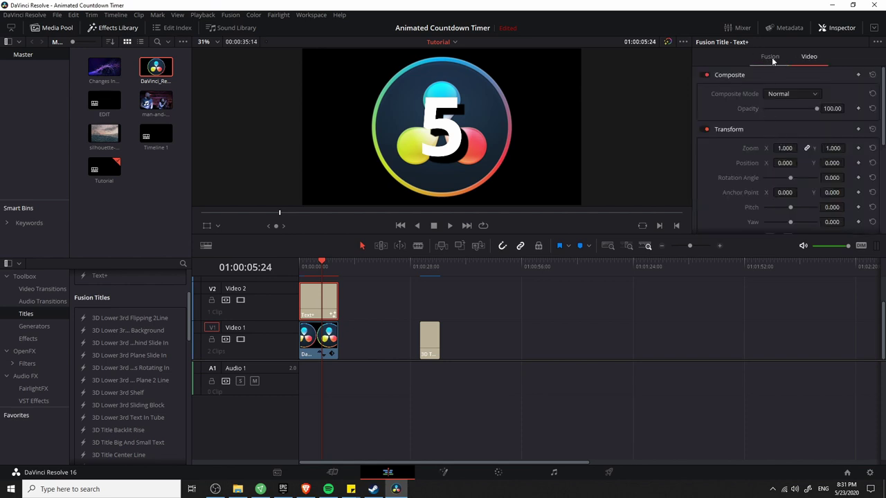
pyautogui.moveTo(785, 148); pyautogui.dragTo(703, 158)
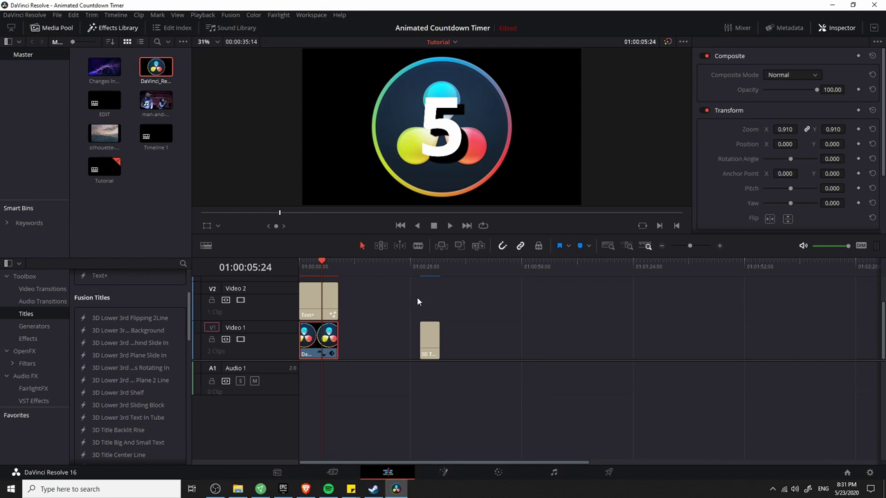
pyautogui.scroll(-1, 506, 188)
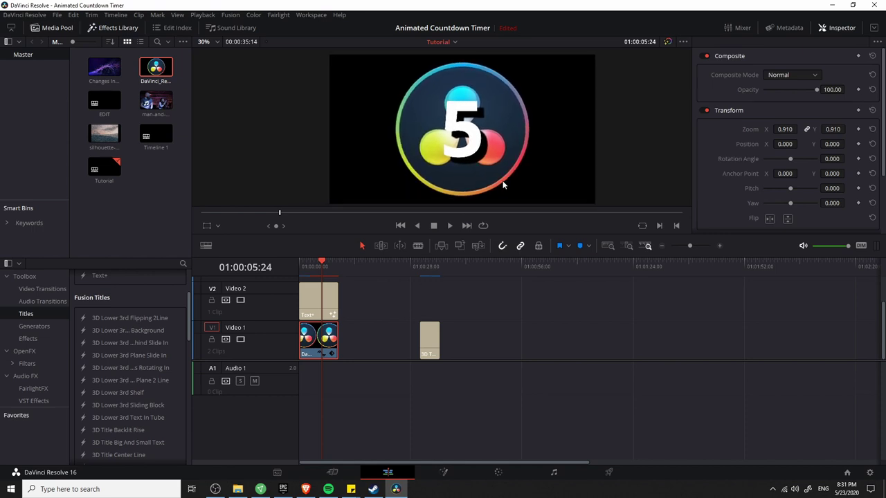
# Add a Clock Wipe to the logo clip's end, stretch it to 10 seconds, and preview from the start.
pyautogui.click(32, 289)
pyautogui.moveTo(187, 379); pyautogui.dragTo(188, 401)
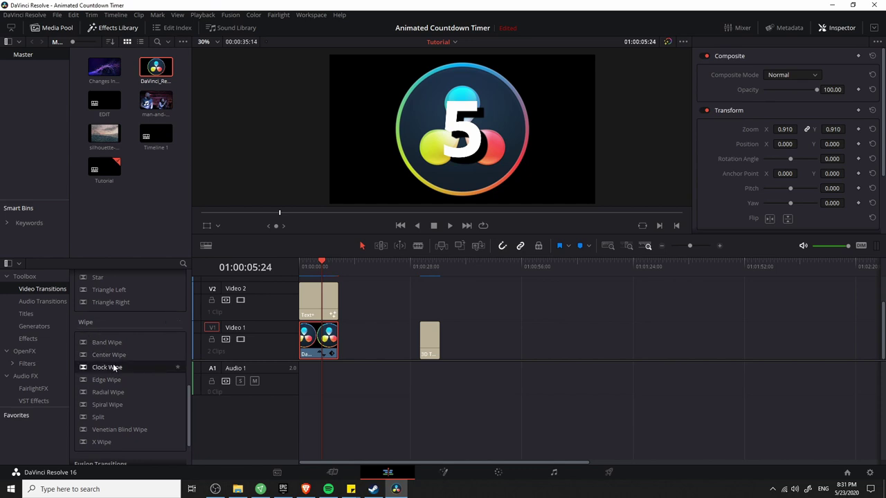
pyautogui.moveTo(97, 368); pyautogui.dragTo(333, 343)
pyautogui.click(718, 246)
pyautogui.click(718, 246)
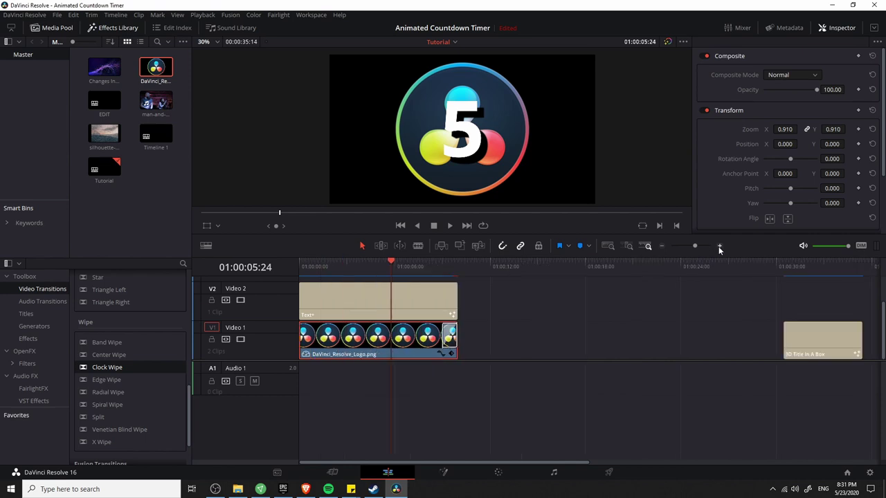
pyautogui.click(450, 337)
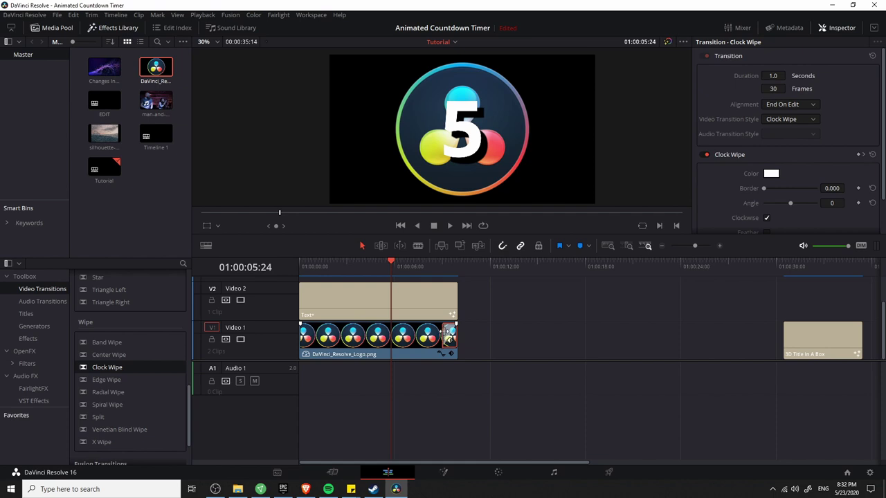
pyautogui.moveTo(449, 337); pyautogui.dragTo(275, 333)
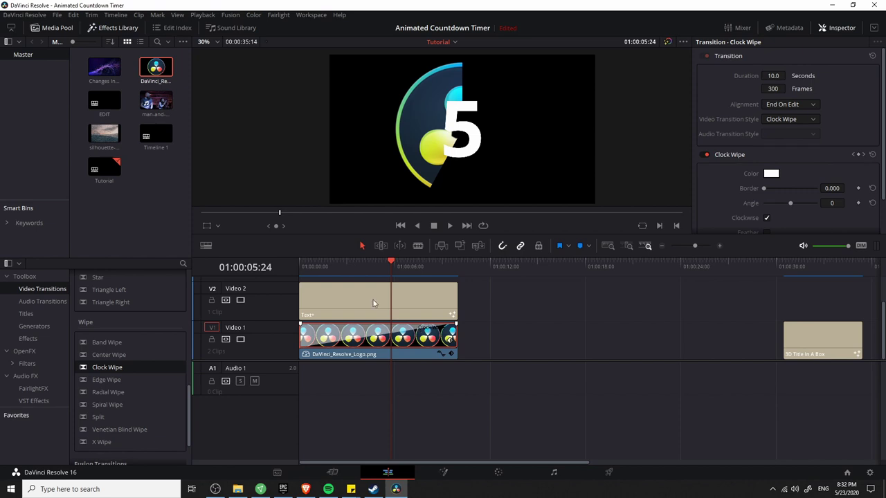
pyautogui.moveTo(334, 263); pyautogui.dragTo(302, 266)
pyautogui.press('space')
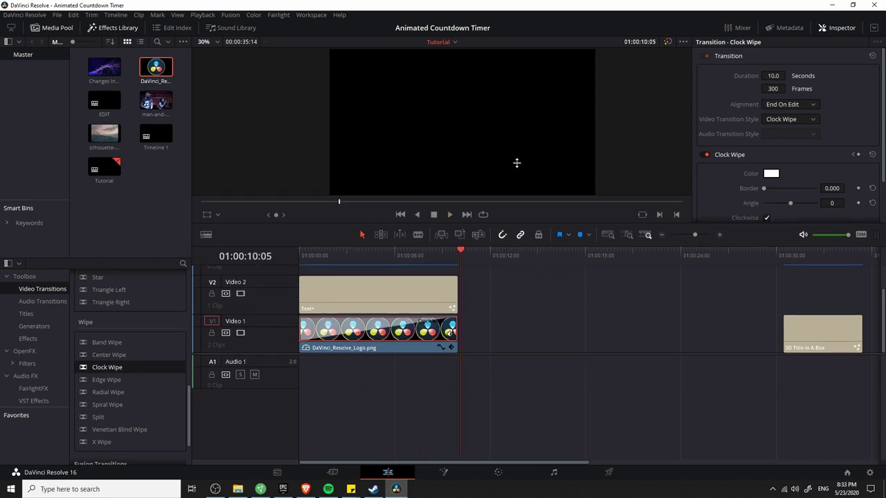
# Shift the countdown title and logo clips up one track and drop the purple particle clip onto Video 1.
pyautogui.moveTo(517, 163); pyautogui.dragTo(518, 147)
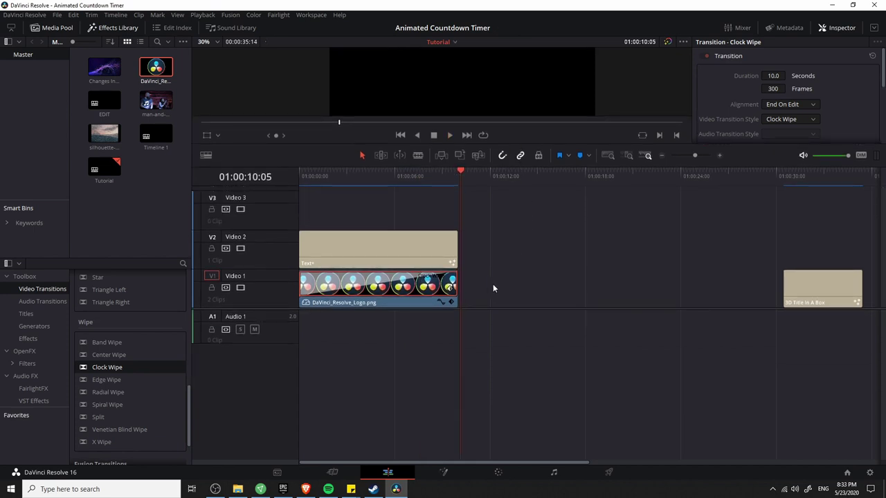
pyautogui.moveTo(469, 293); pyautogui.dragTo(383, 220)
pyautogui.click(510, 232)
pyautogui.moveTo(95, 68); pyautogui.dragTo(291, 296)
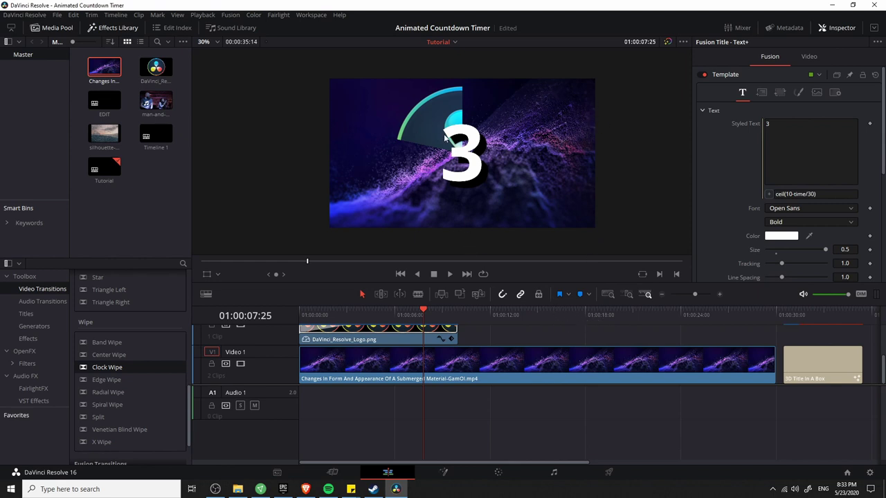
# Apply the ResolveFX Stylize Vignette from OpenFX to the particle clip on Video 1.
pyautogui.scroll(-2, 147, 422)
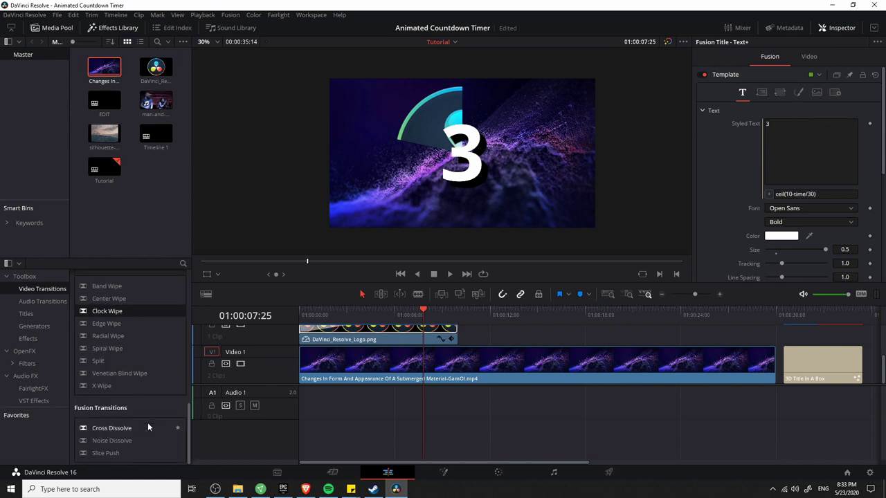
pyautogui.scroll(4, 148, 425)
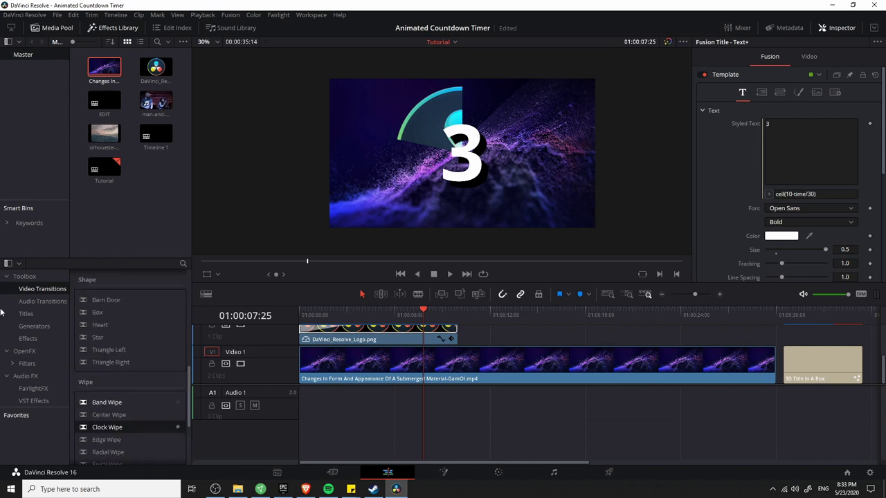
pyautogui.click(44, 349)
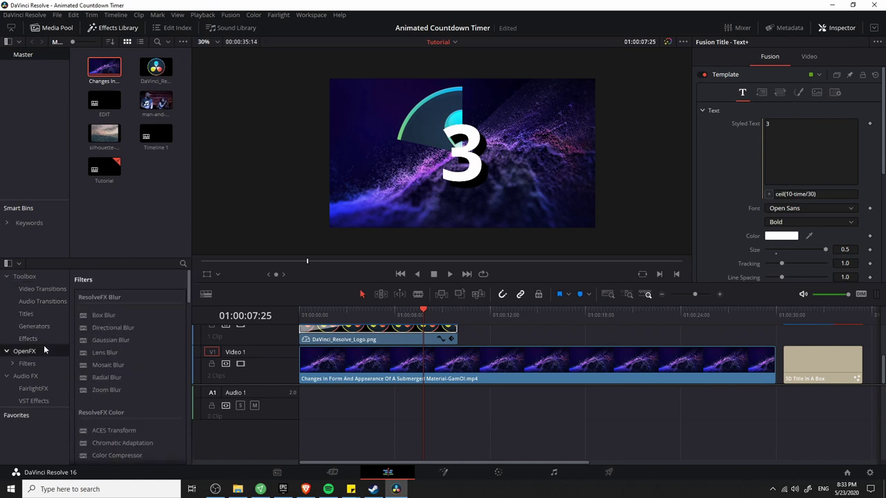
pyautogui.scroll(-10, 98, 348)
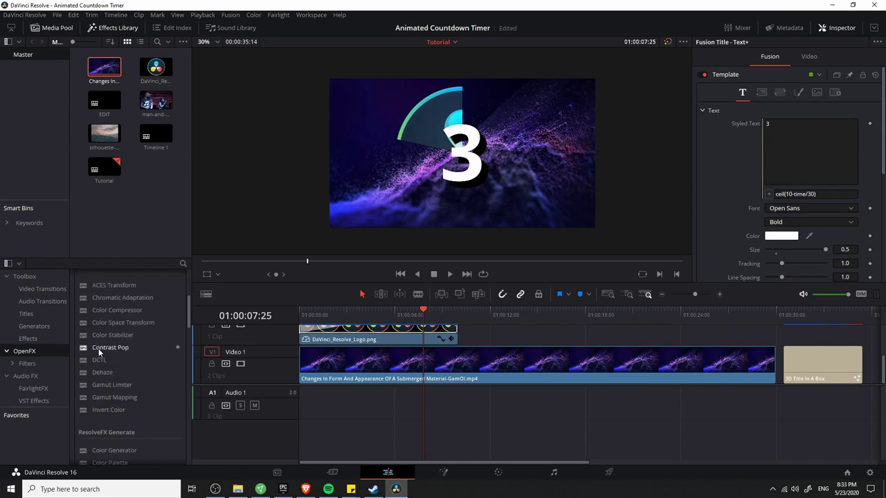
pyautogui.scroll(-10, 102, 351)
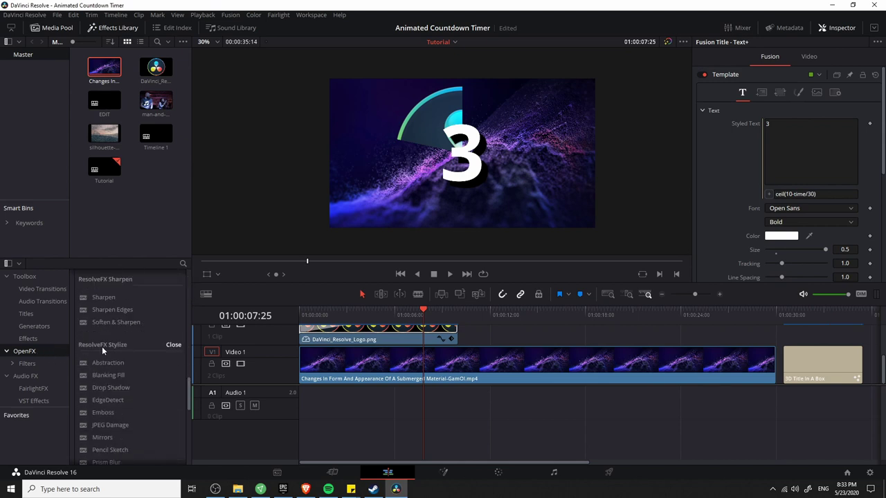
pyautogui.scroll(-2, 101, 346)
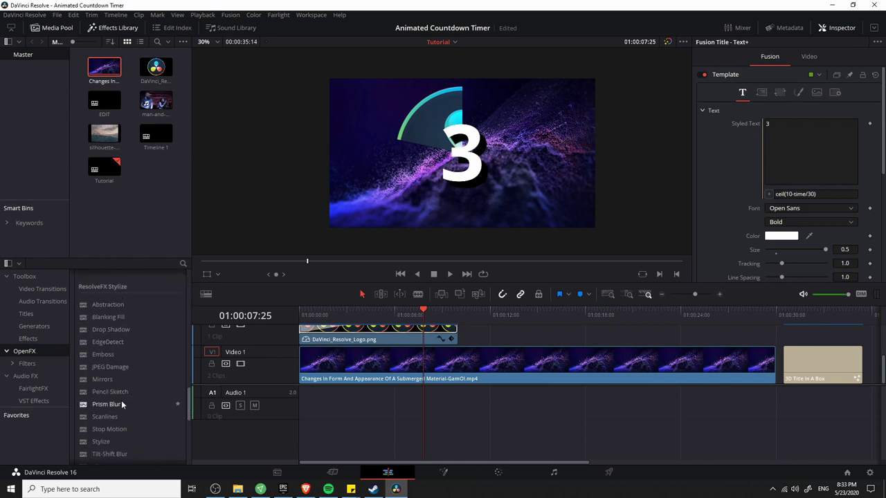
pyautogui.moveTo(104, 438); pyautogui.dragTo(385, 360)
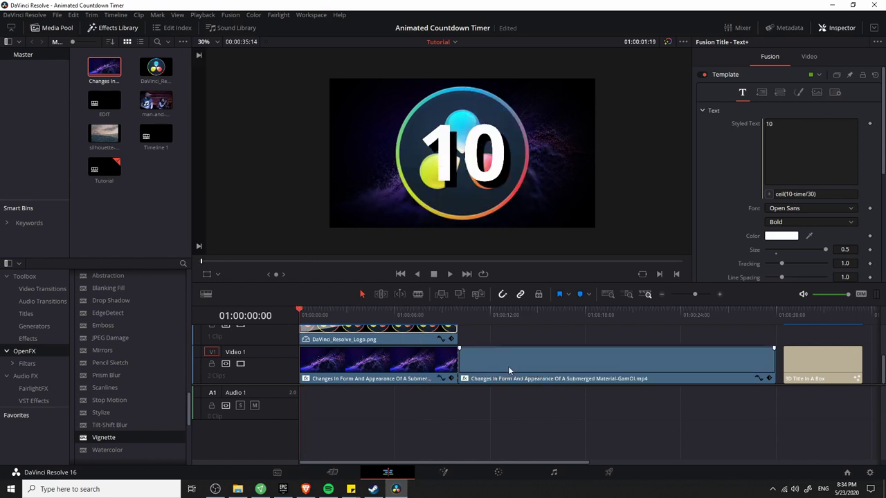
# Delete the leftover particle footage that runs past the end of the countdown.
pyautogui.click(512, 356)
pyautogui.press('BackSpace')
pyautogui.scroll(2, 491, 341)
pyautogui.scroll(2, 211, 140)
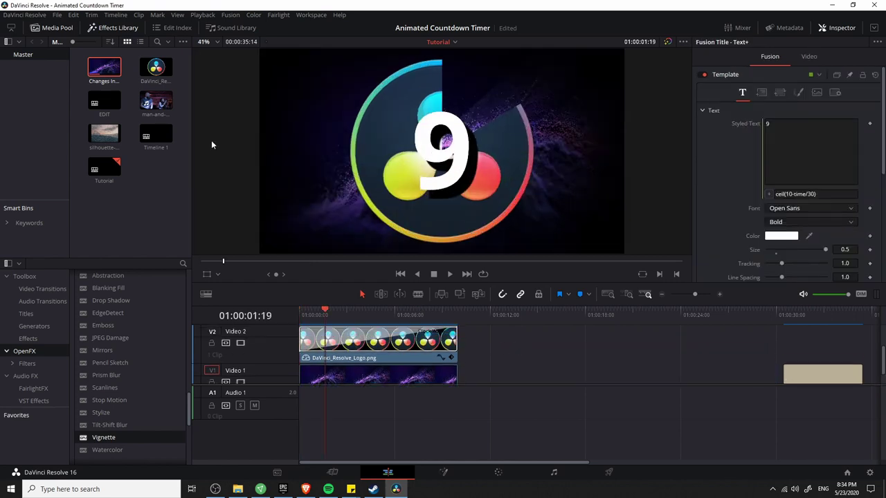
# Play the ten-second countdown from the start, then park the playhead where it reads 7.
pyautogui.press('Home')
pyautogui.press('space')
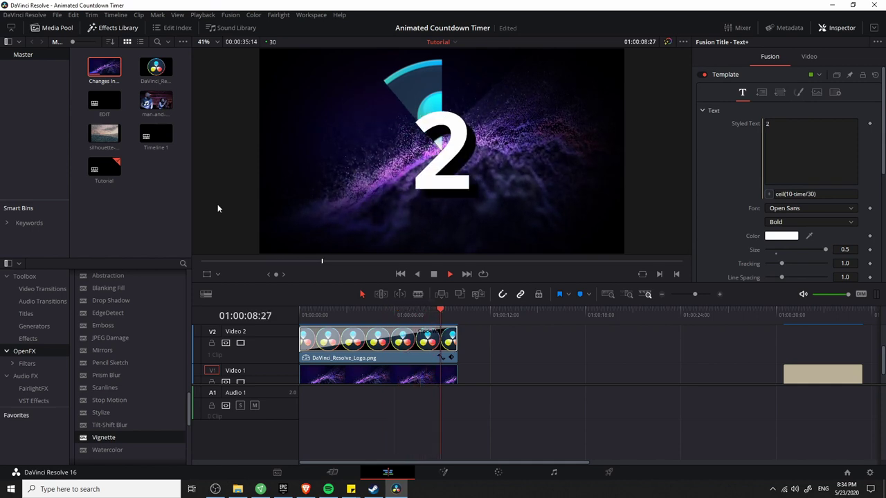
pyautogui.press('space')
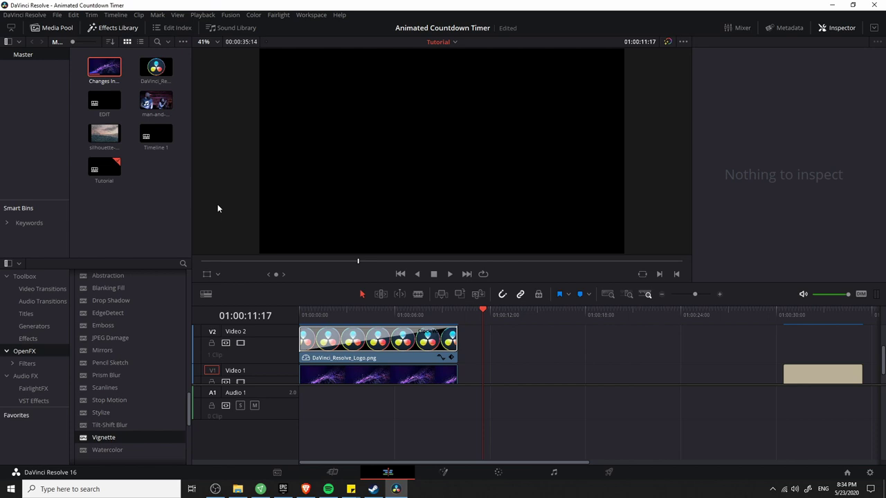
pyautogui.click(356, 313)
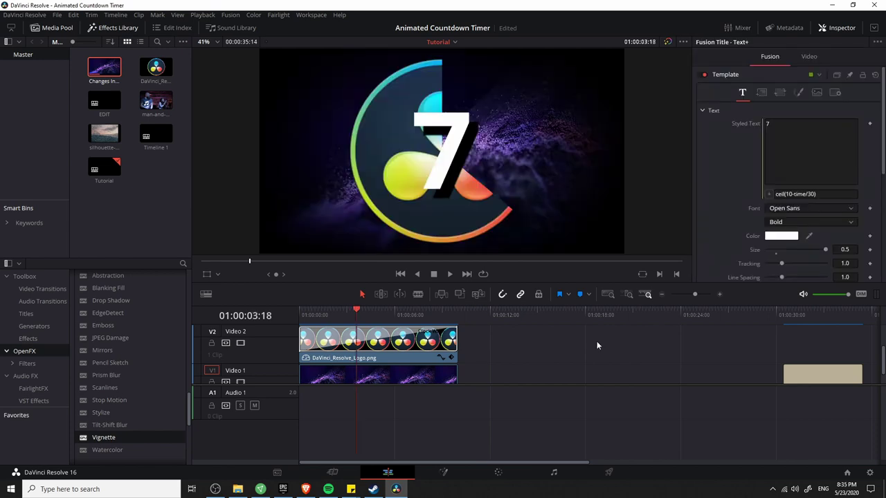